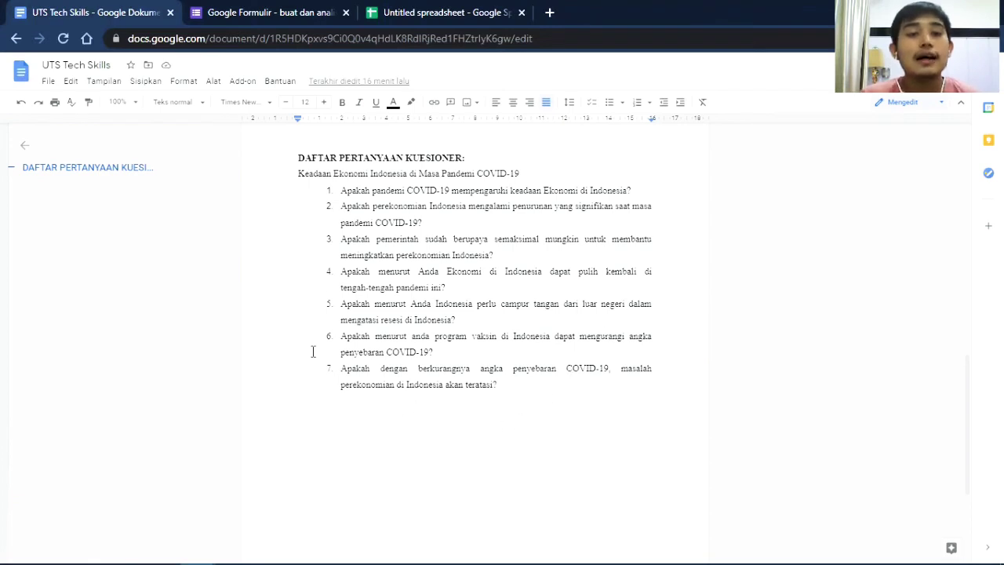
Switch to Google Forms and create a new blank form
click(254, 26)
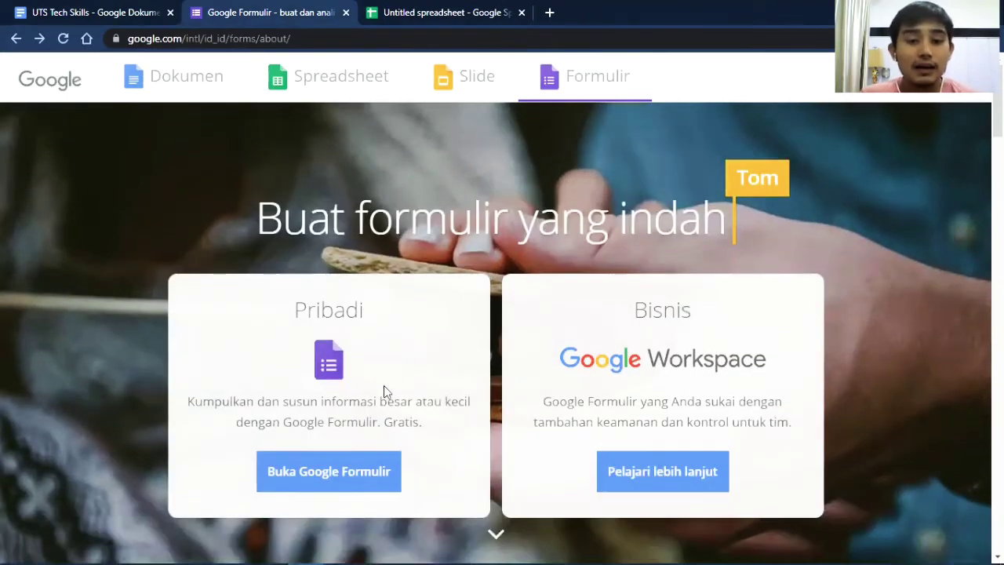
click(344, 472)
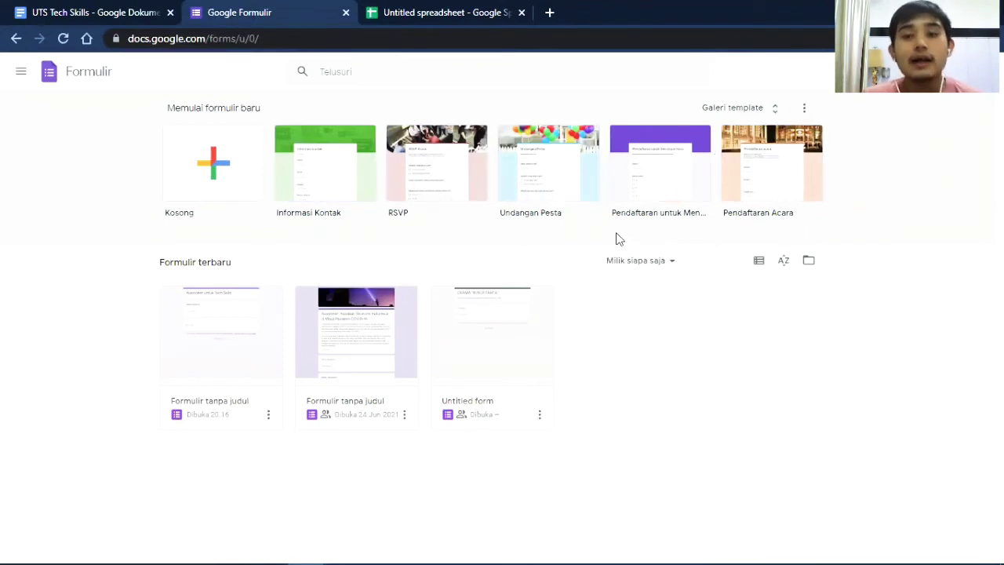
click(215, 193)
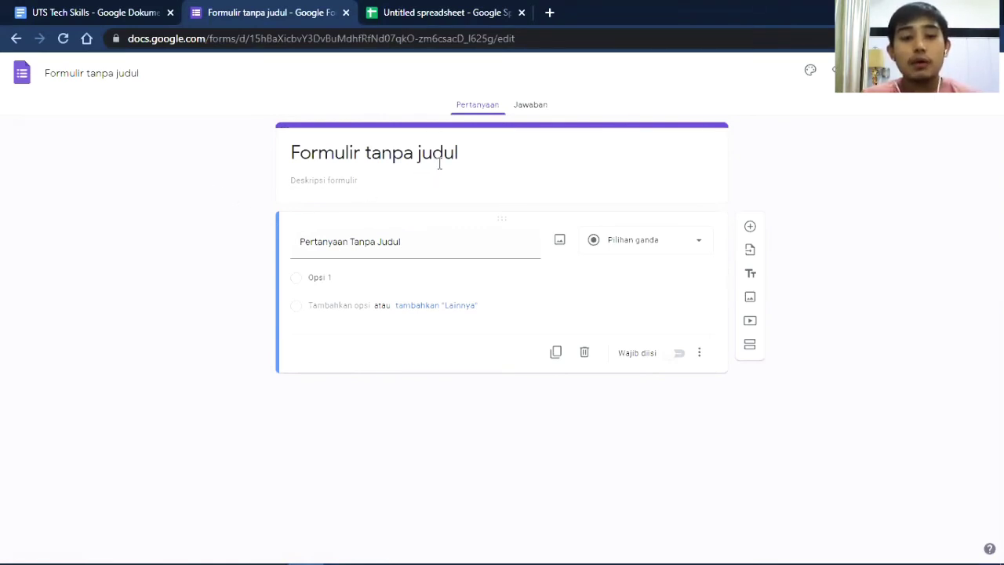
Title the form "Kuesioner: Keadaan Ekonomi Indonesia di Masa Pandemi COVID-19", copying the topic from the UTS Tech Skills document
click(461, 153)
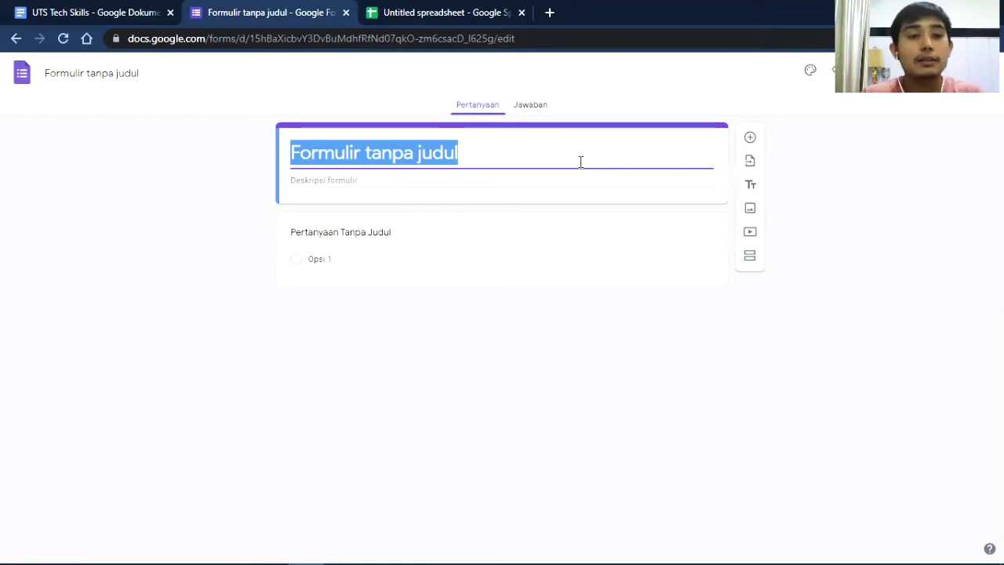
click(99, 13)
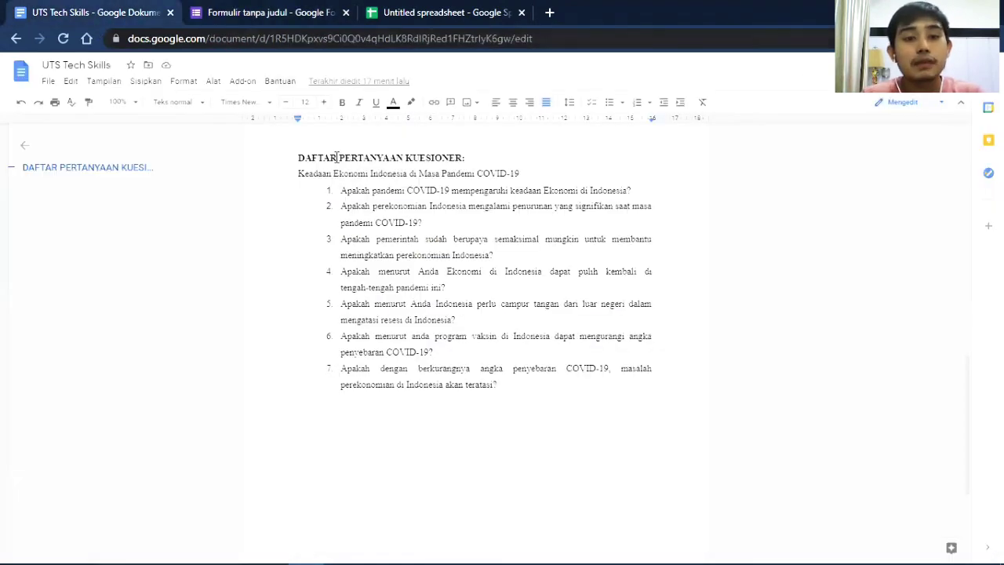
drag(299, 174, 534, 180)
key(ctrl+c)
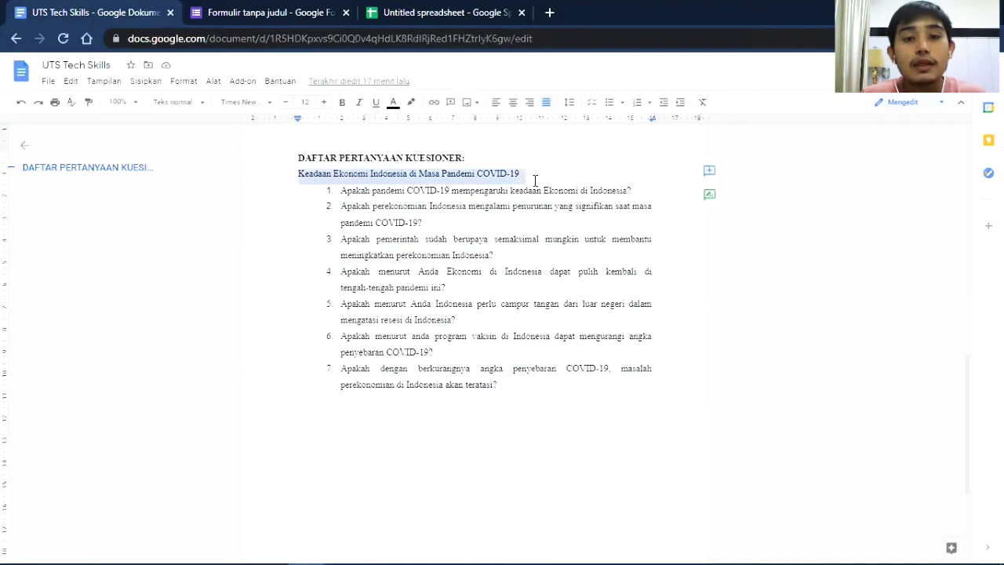
click(205, 14)
text(Ke)
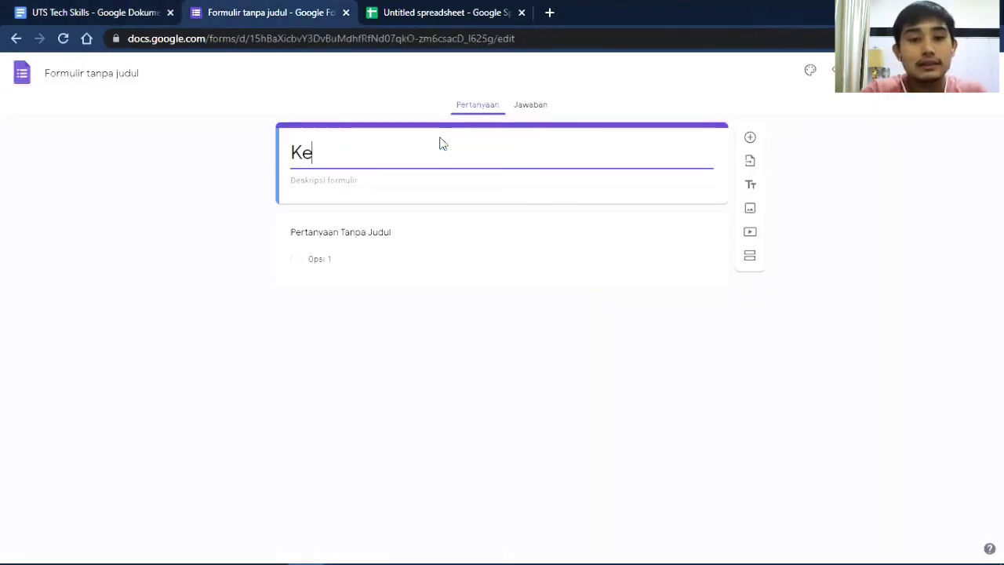
text(uesioner)
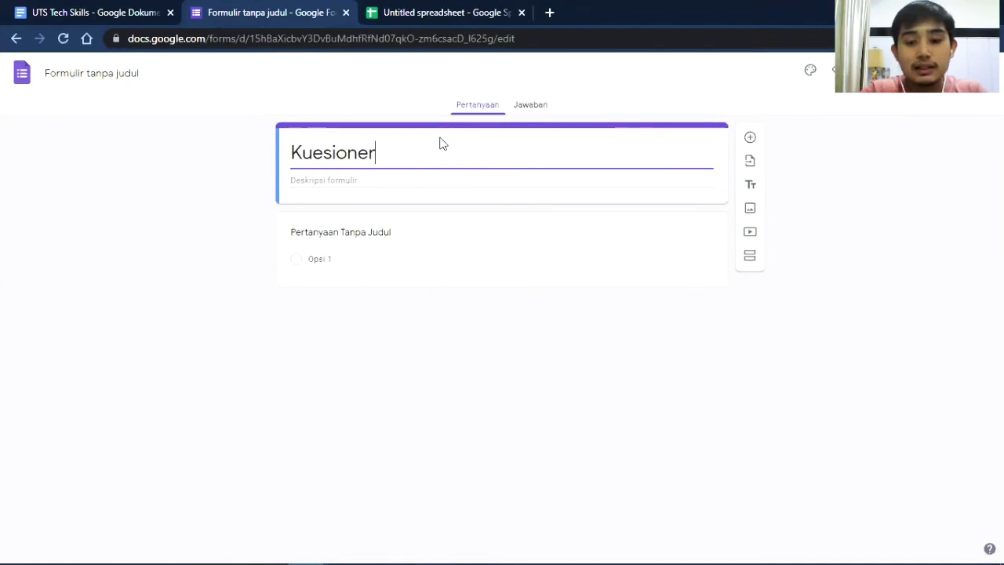
text(:)
key(ctrl+v)
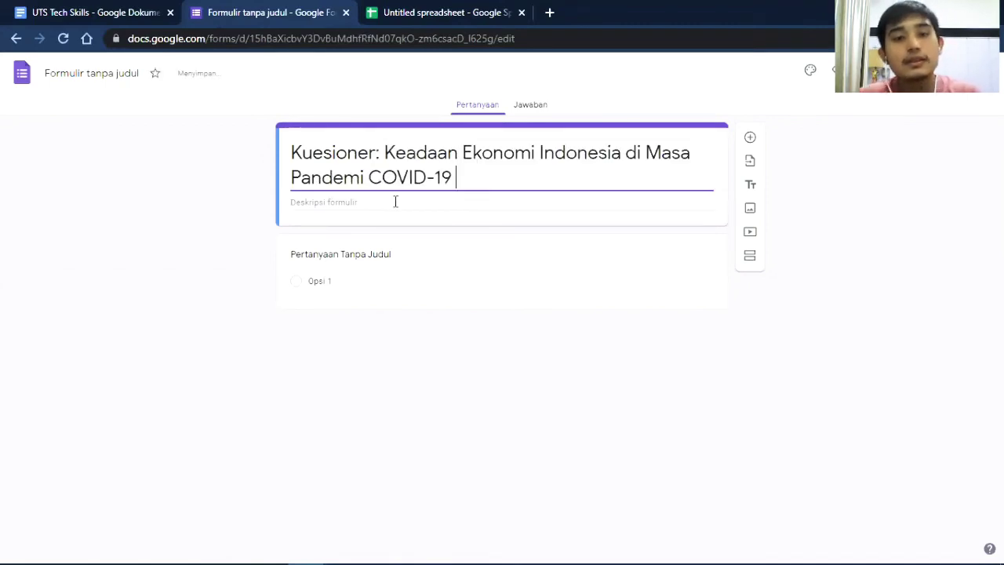
click(396, 201)
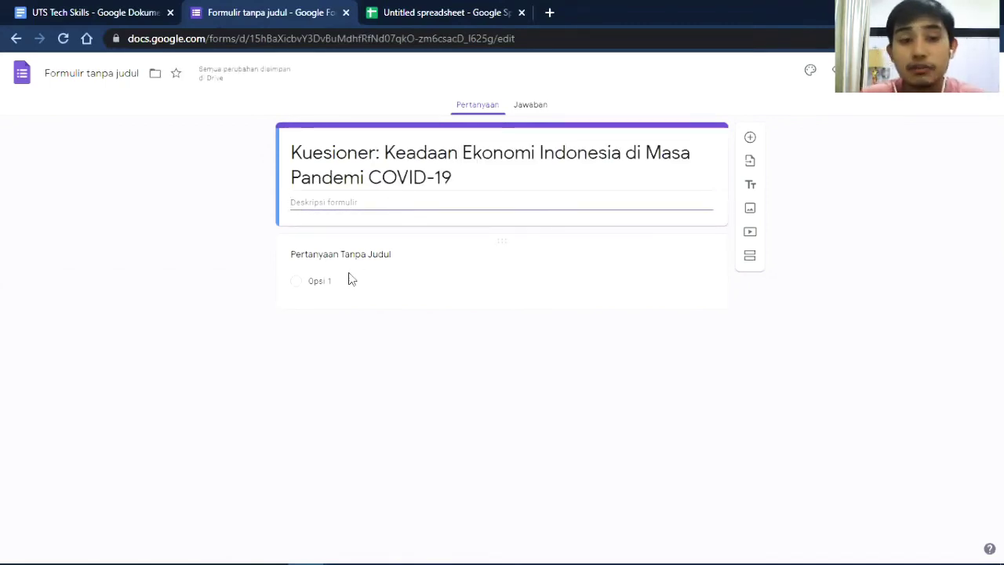
Change the first question's text to "Nama Lengkap" so that it collects a short answer
click(455, 263)
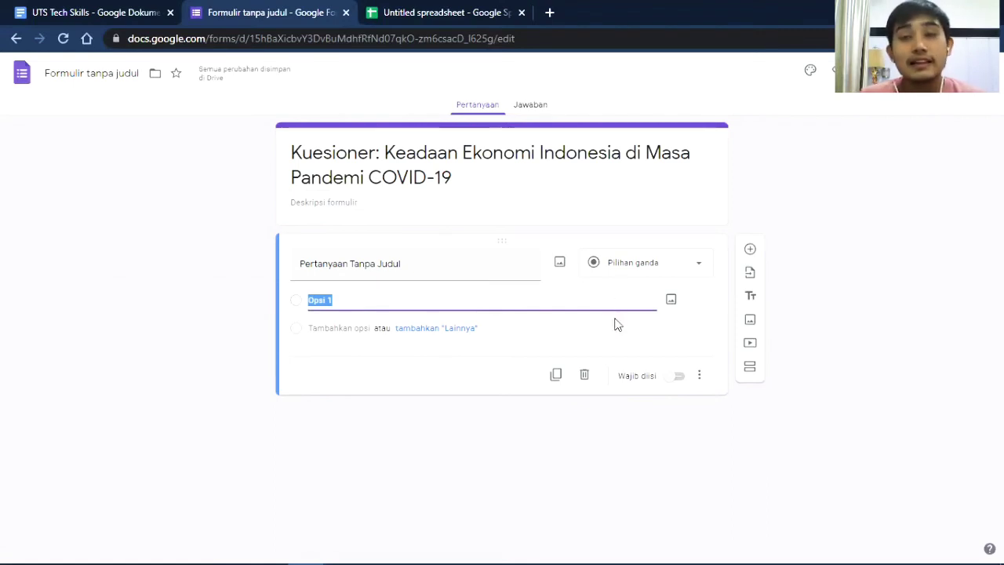
click(481, 260)
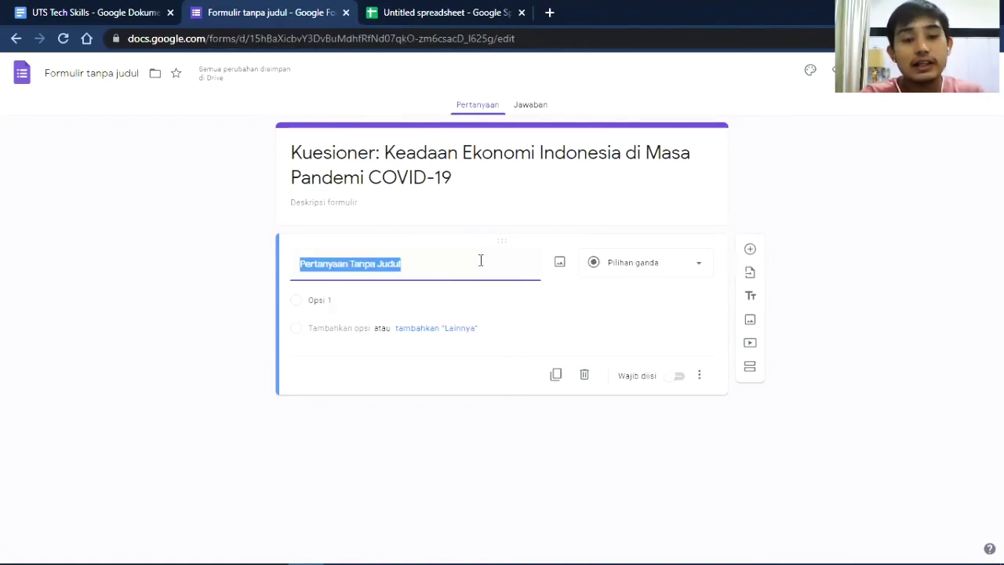
text(Nama Lengkap)
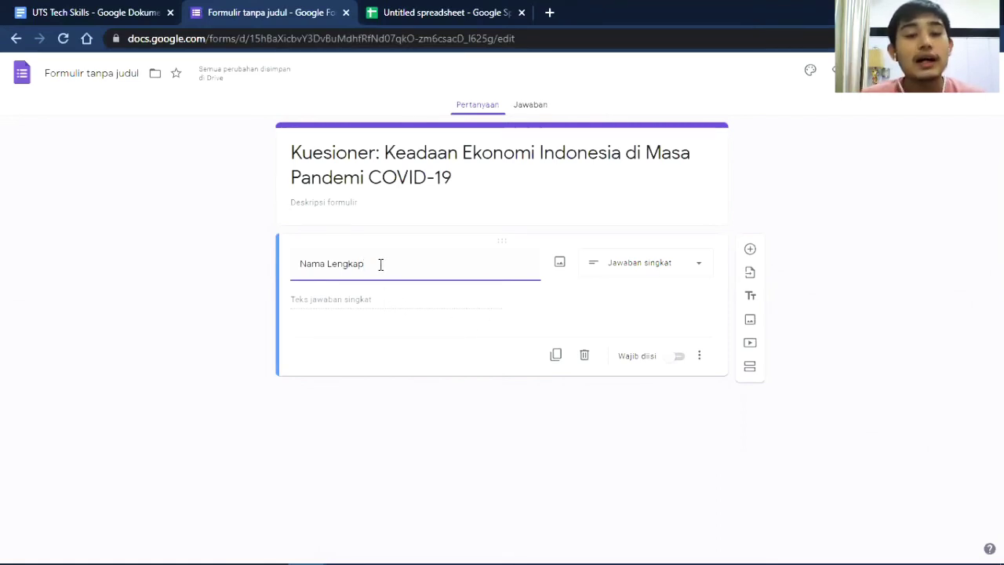
click(357, 301)
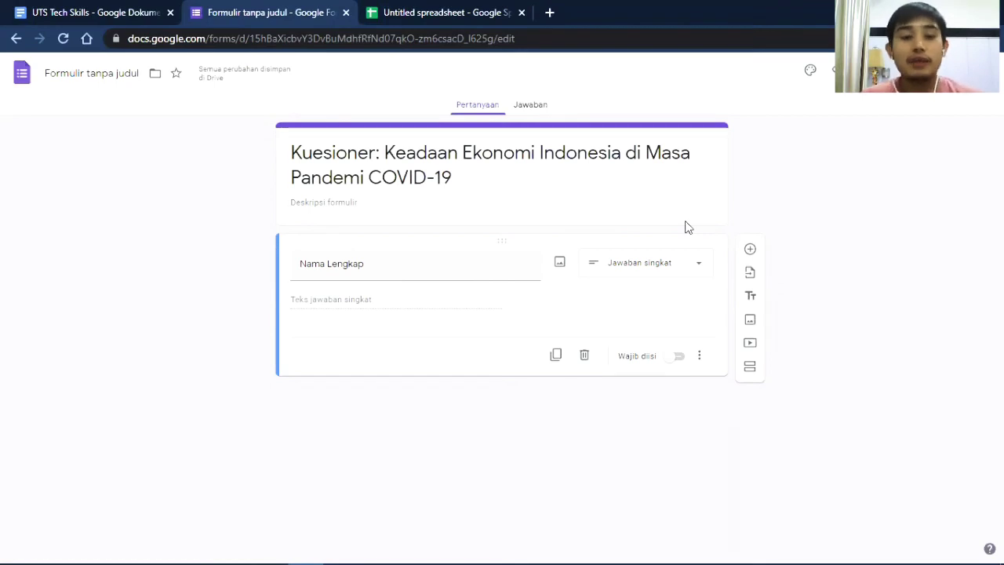
Add a second question below Nama Lengkap and try the Pilihan ganda and Kotak Centang answer types on it
click(750, 250)
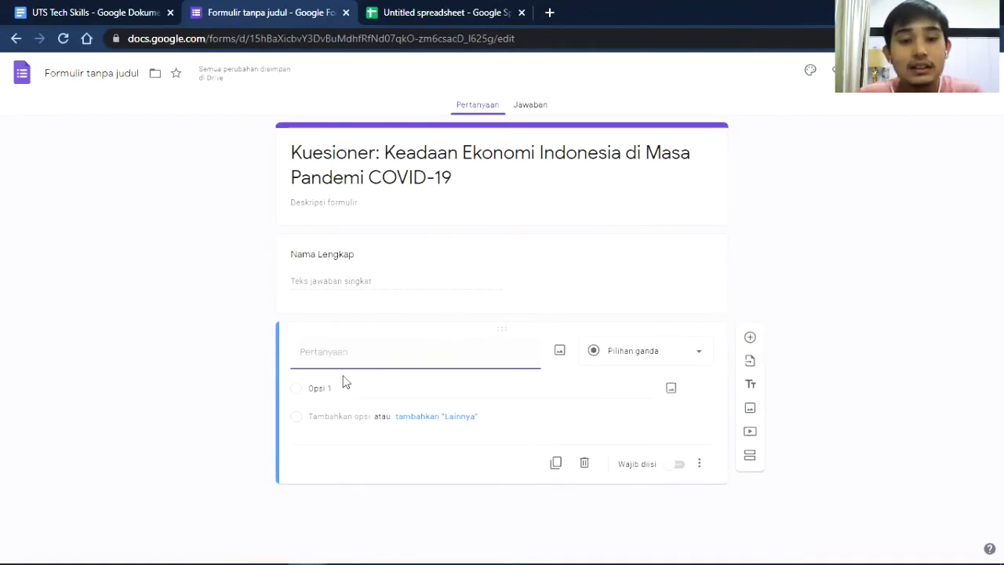
click(686, 361)
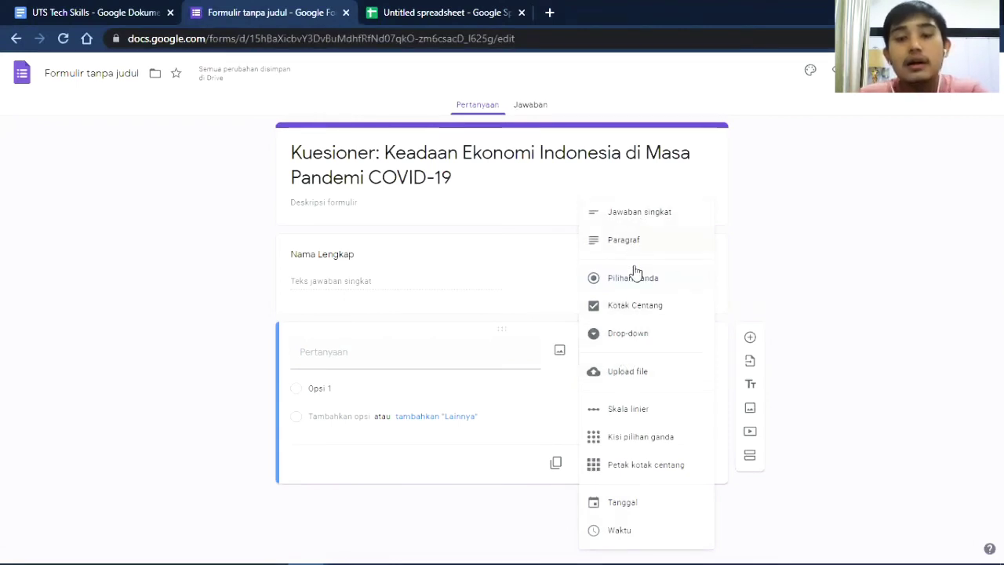
click(635, 290)
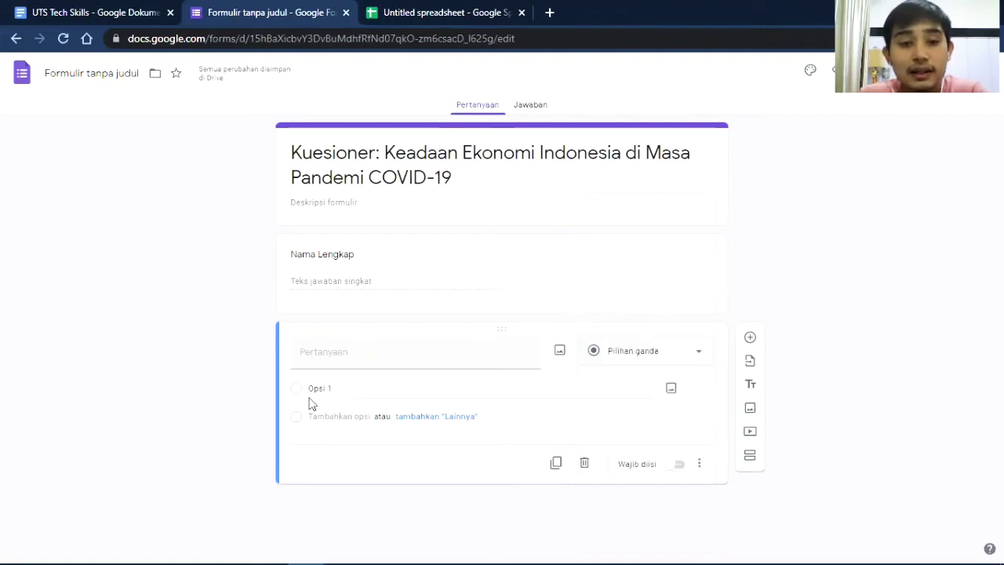
click(631, 356)
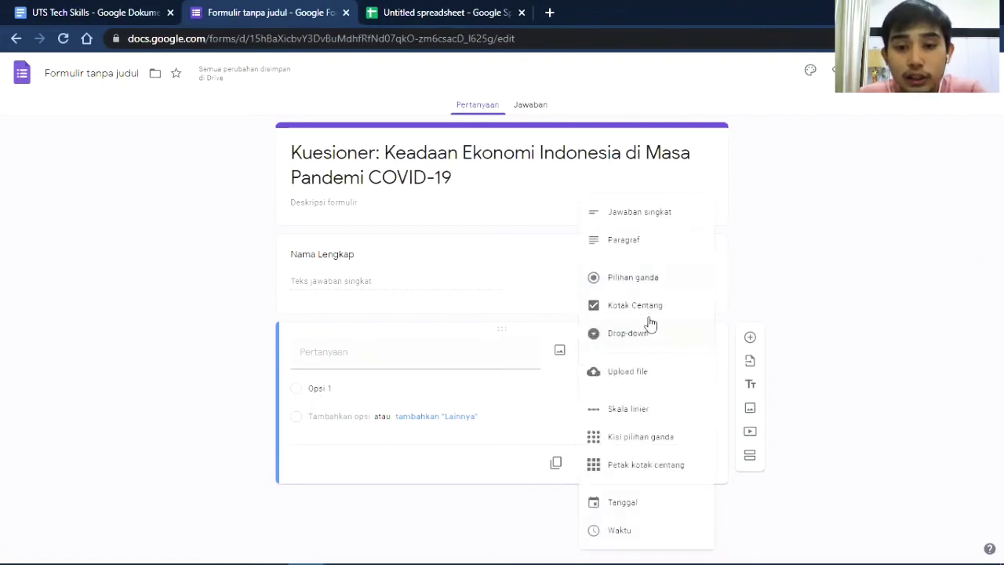
click(648, 314)
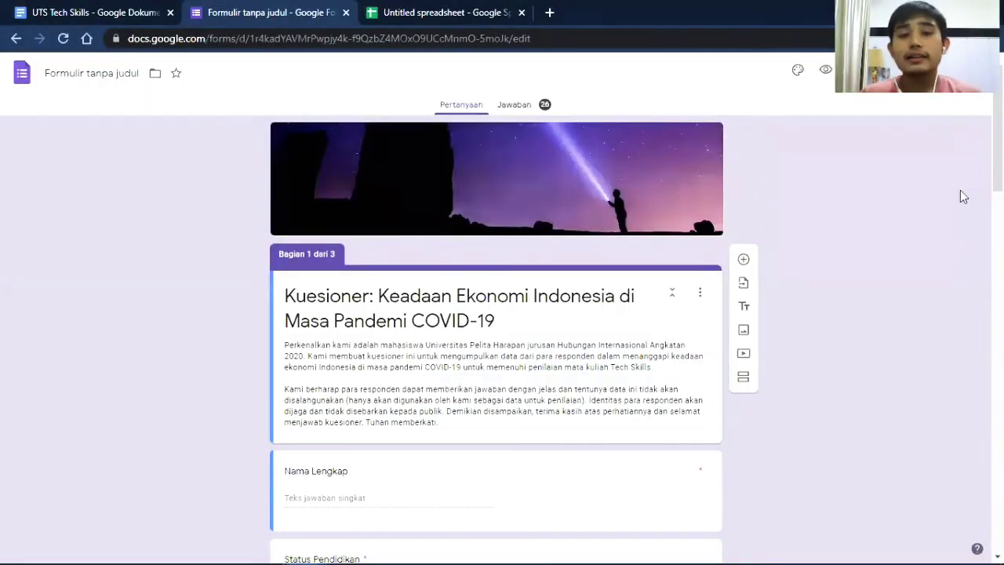
Review all three sections of the completed questionnaire form and compare its questions with the list in the UTS Tech Skills document
scroll(916, 228, down, 4)
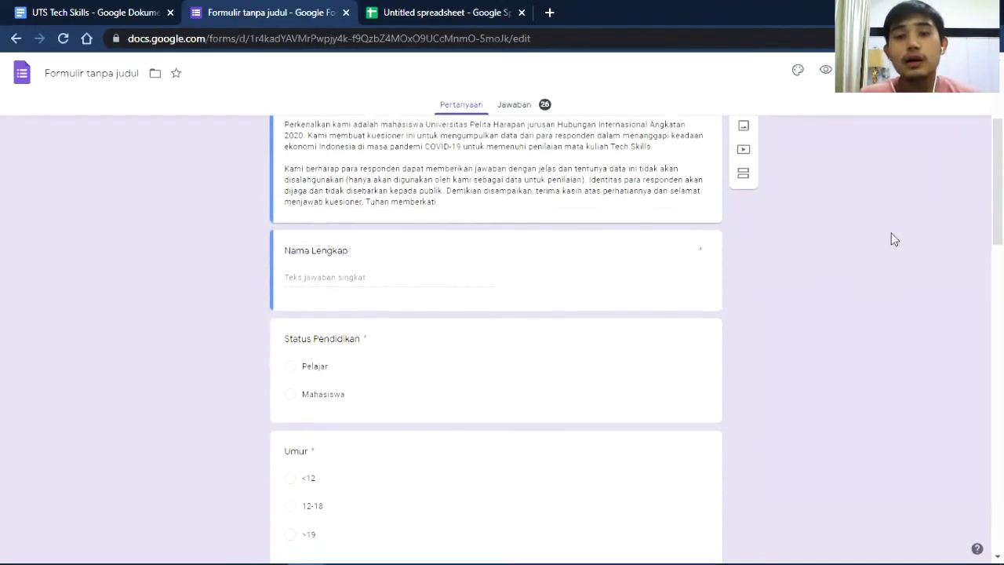
scroll(890, 250, down, 3)
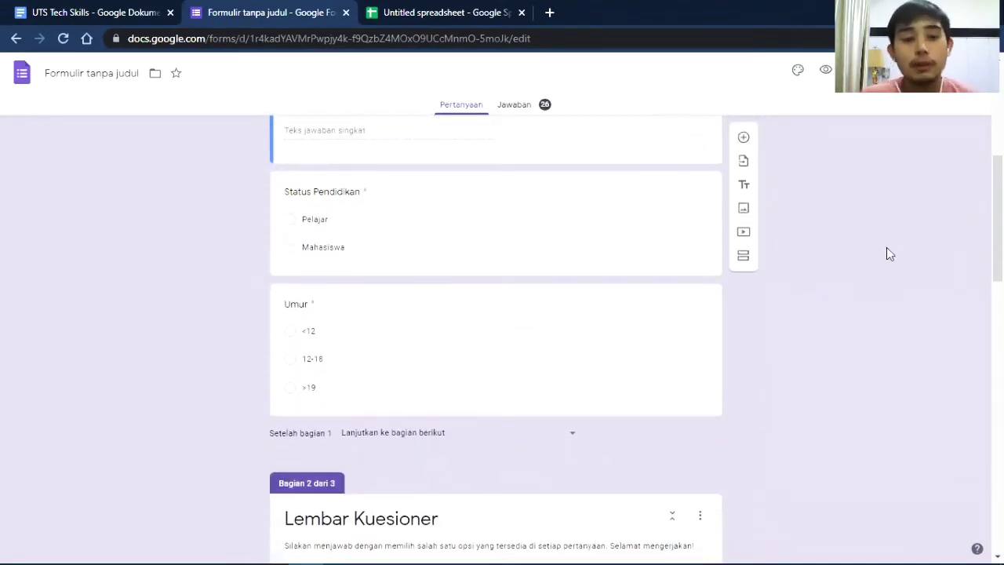
scroll(890, 253, down, 3)
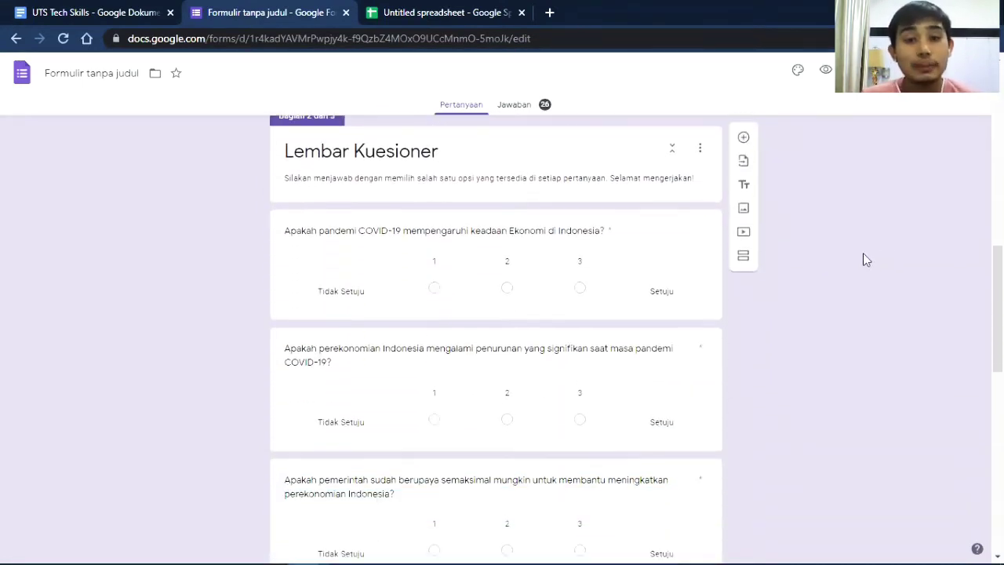
scroll(866, 260, down, 6)
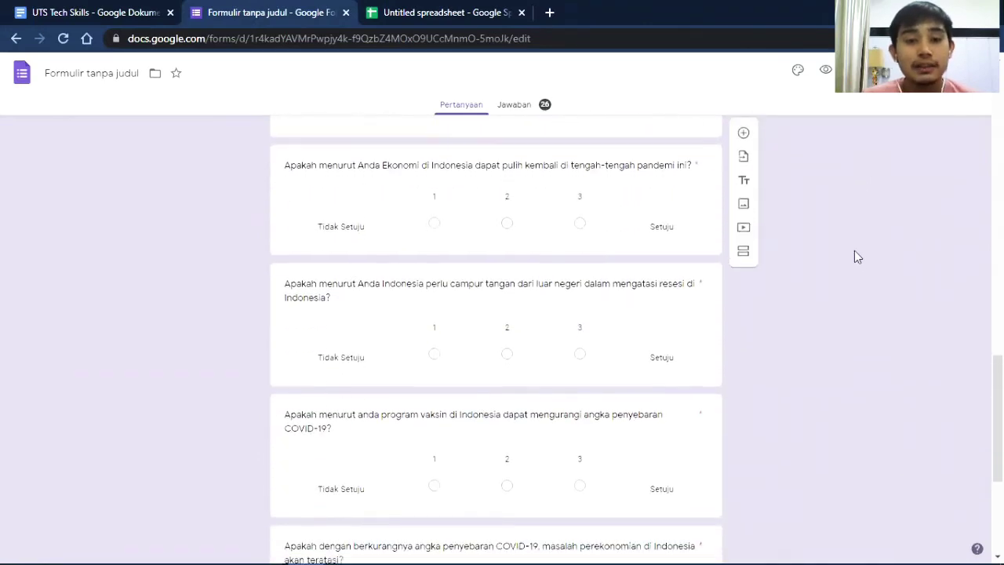
scroll(847, 253, down, 3)
scroll(468, 352, up, 8)
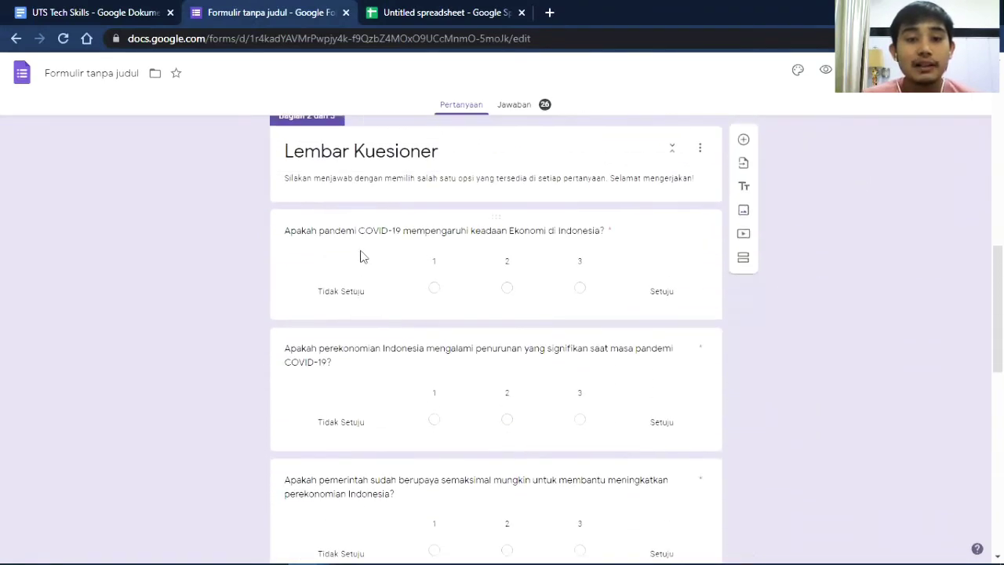
scroll(347, 307, down, 10)
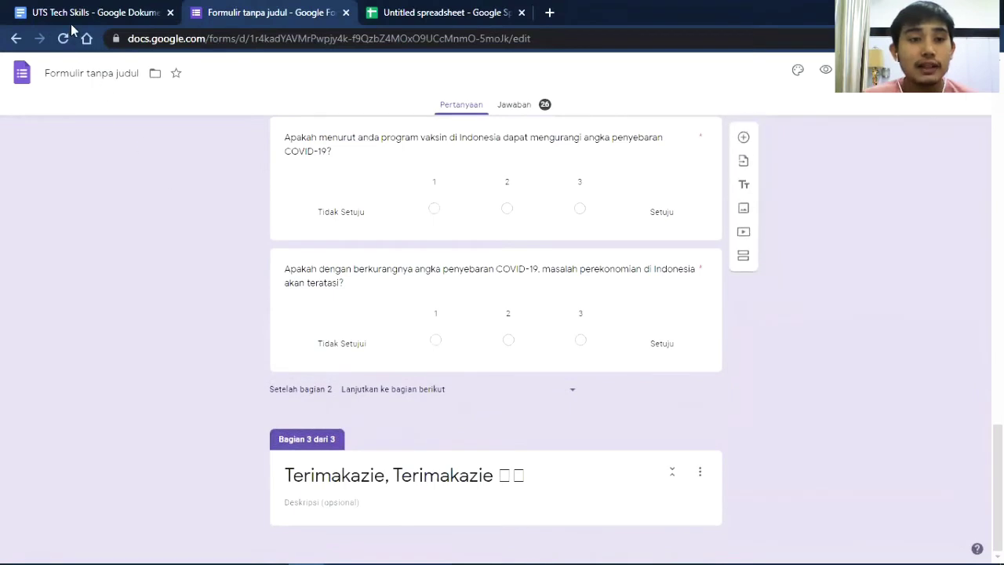
click(70, 13)
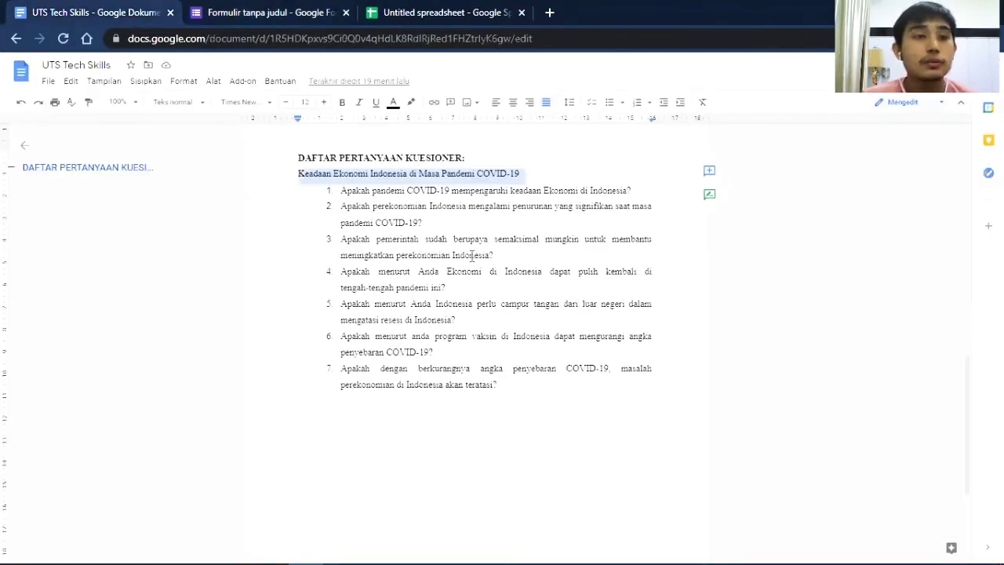
click(232, 15)
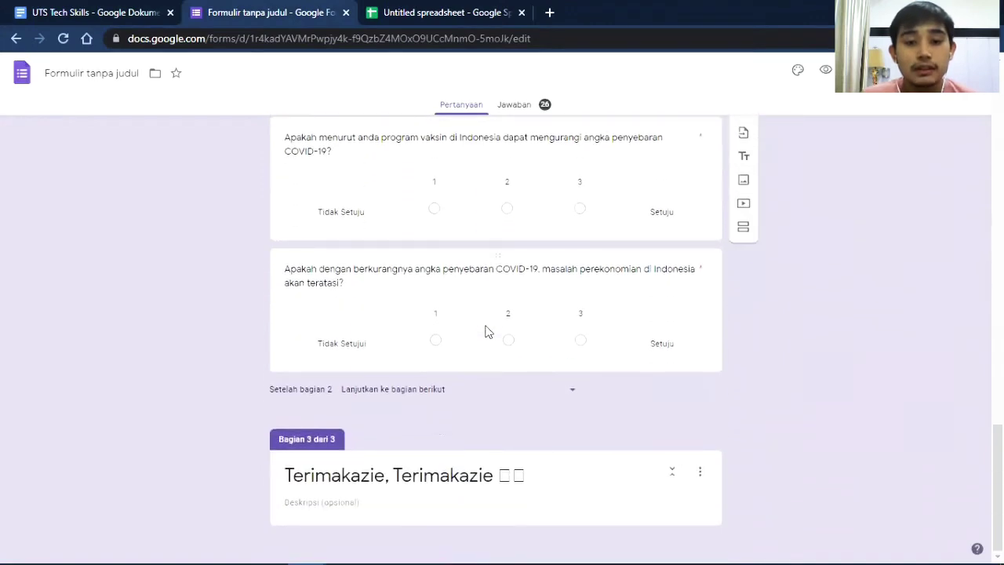
scroll(484, 332, up, 20)
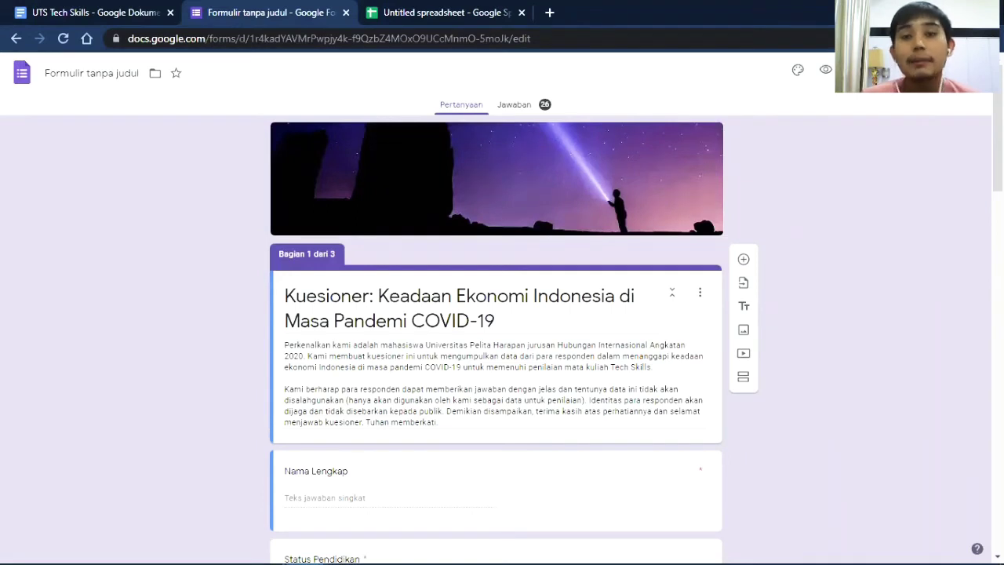
Look at the form's email and shortened URL sending options, and copy the full-length link to the form
click(900, 70)
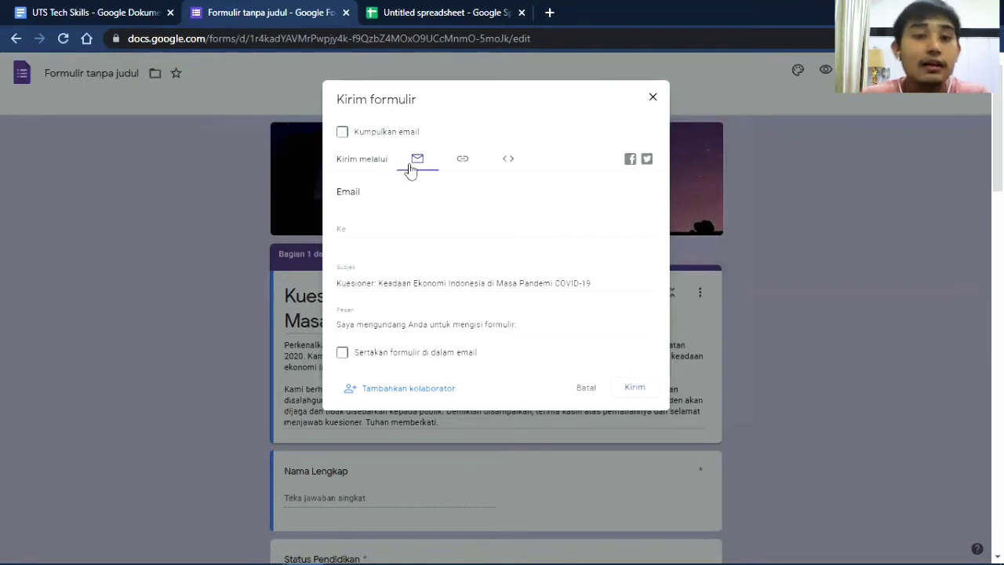
click(363, 227)
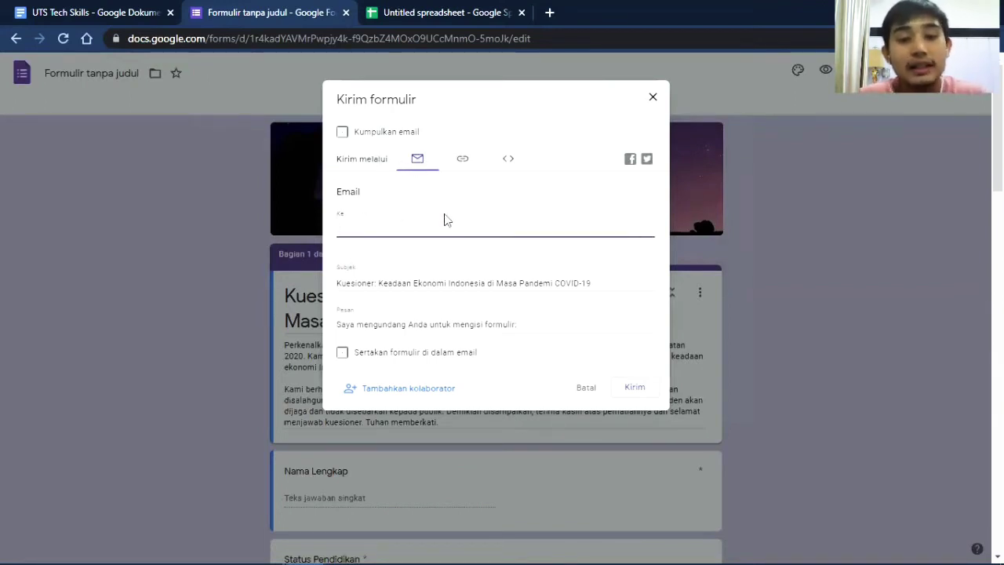
click(463, 160)
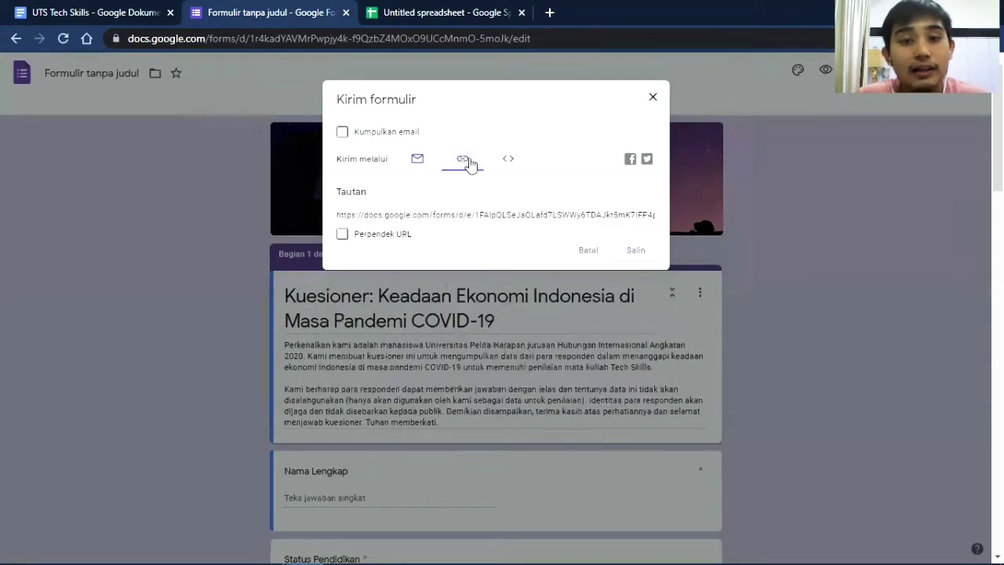
click(378, 239)
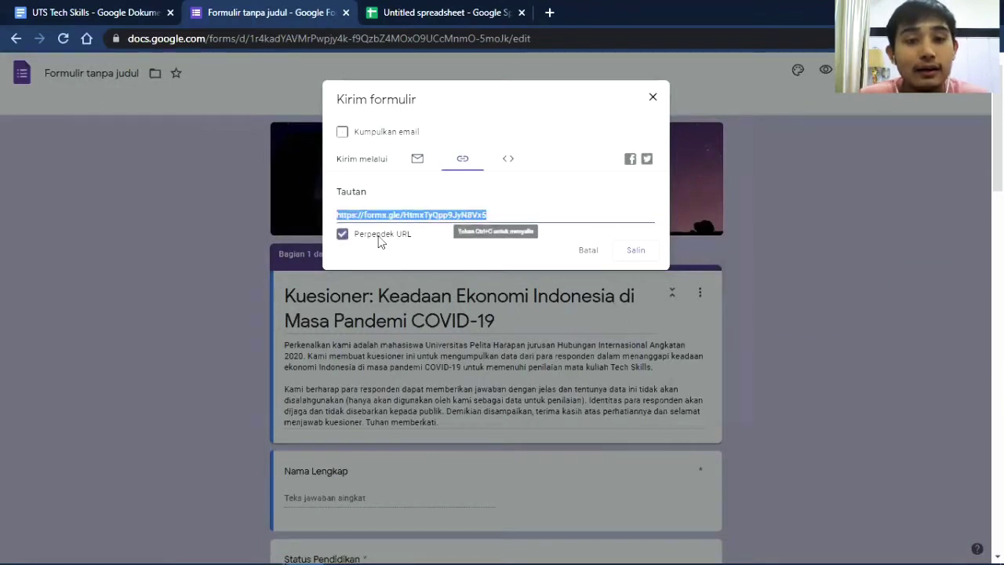
click(379, 239)
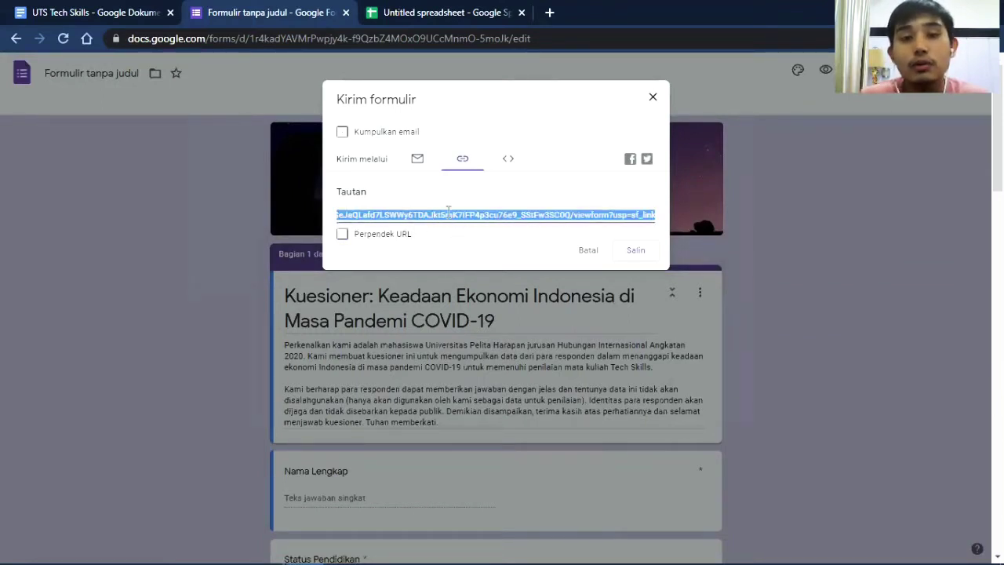
click(635, 251)
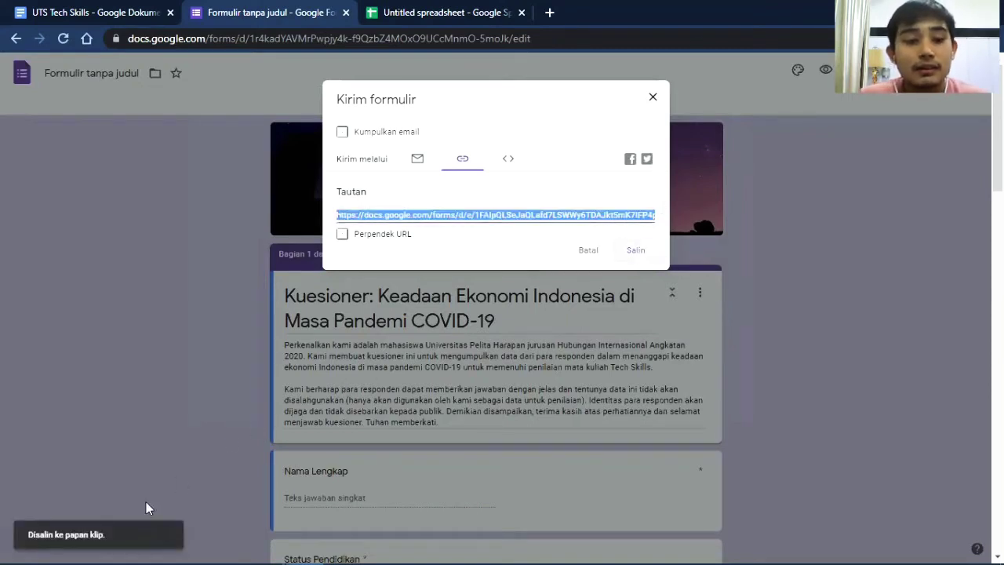
click(652, 98)
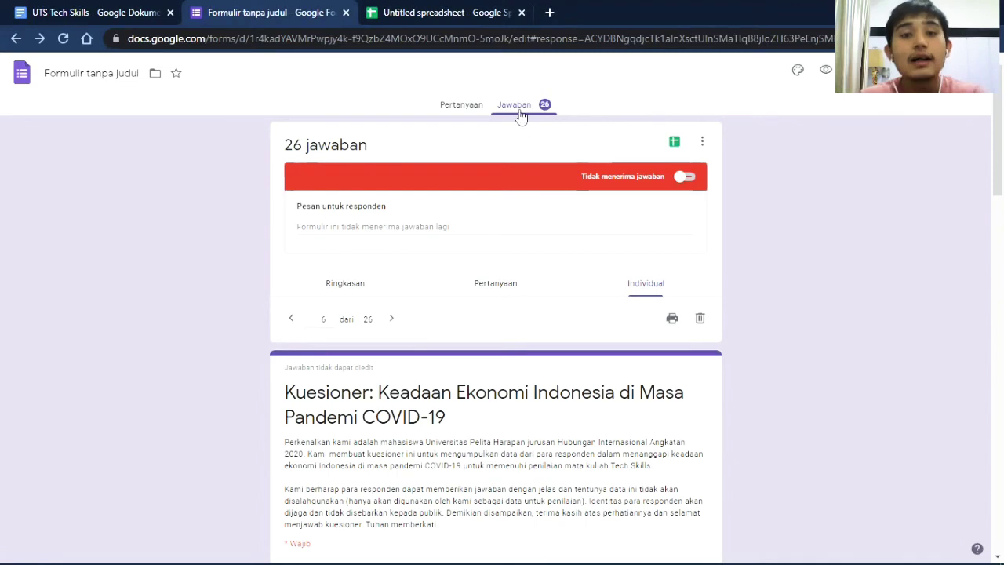
Examine the total number of form responses and the summary charts for every question of the questionnaire
drag(284, 146, 382, 145)
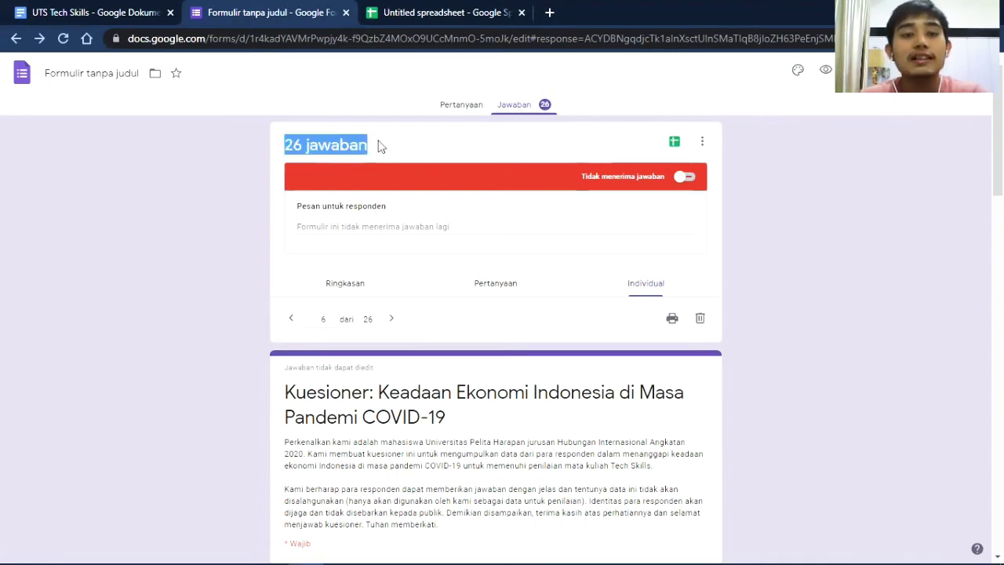
click(404, 149)
scroll(416, 278, down, 2)
scroll(423, 269, up, 2)
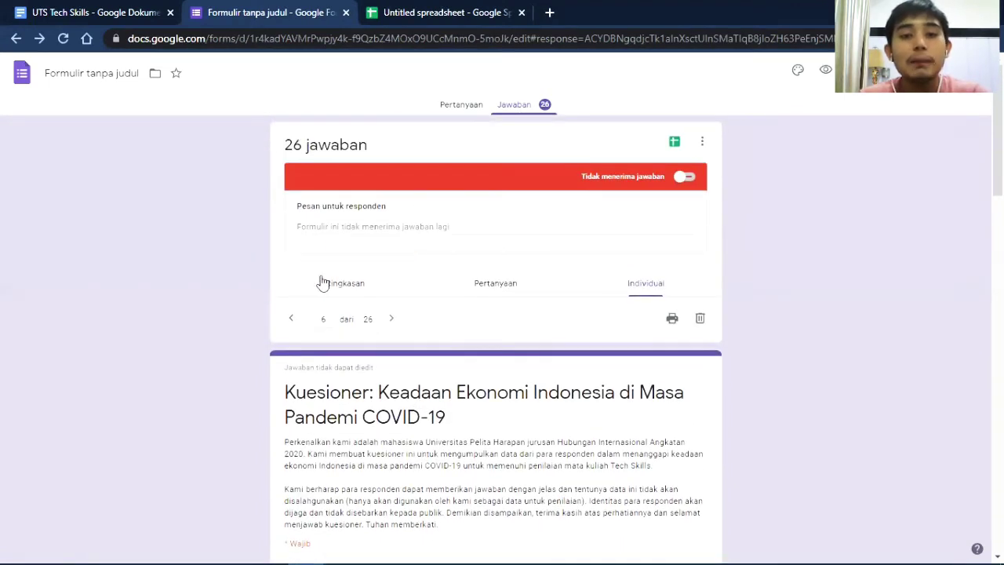
click(354, 291)
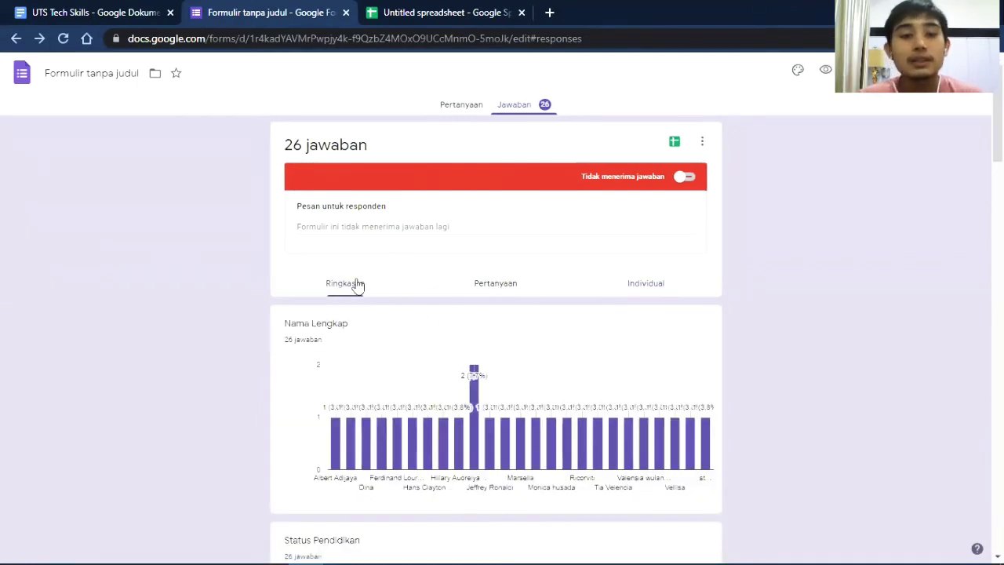
scroll(397, 313, down, 10)
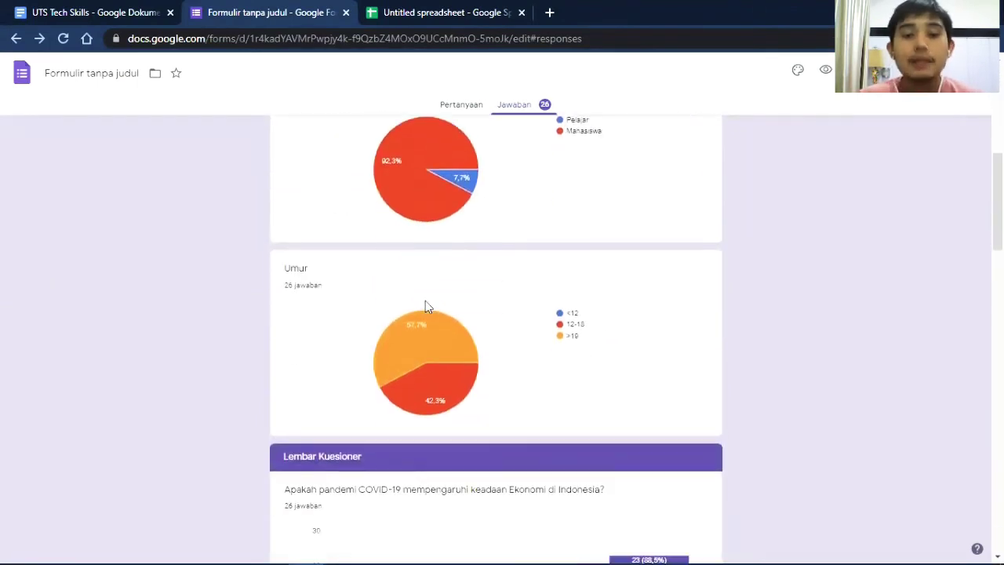
scroll(425, 305, down, 7)
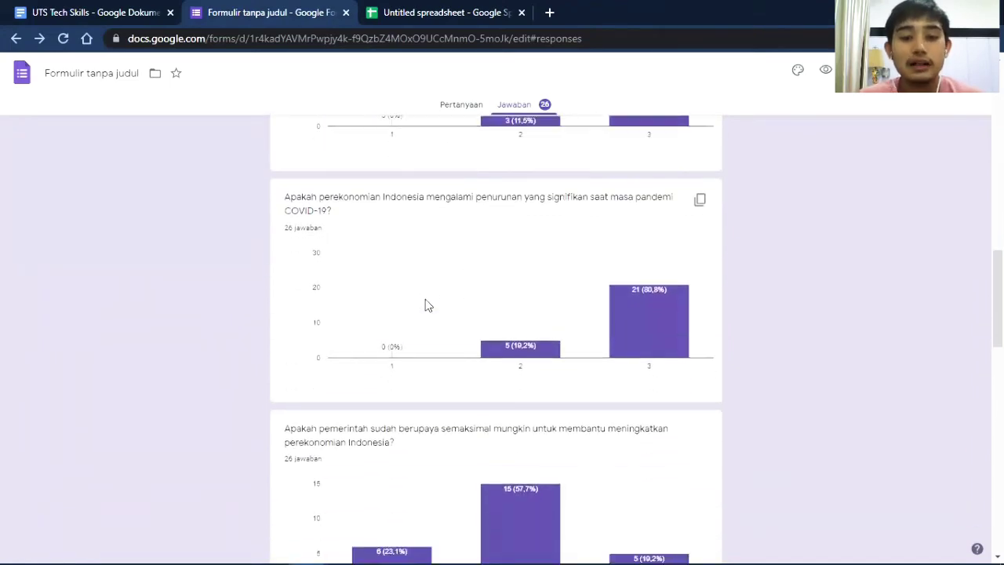
scroll(425, 305, down, 9)
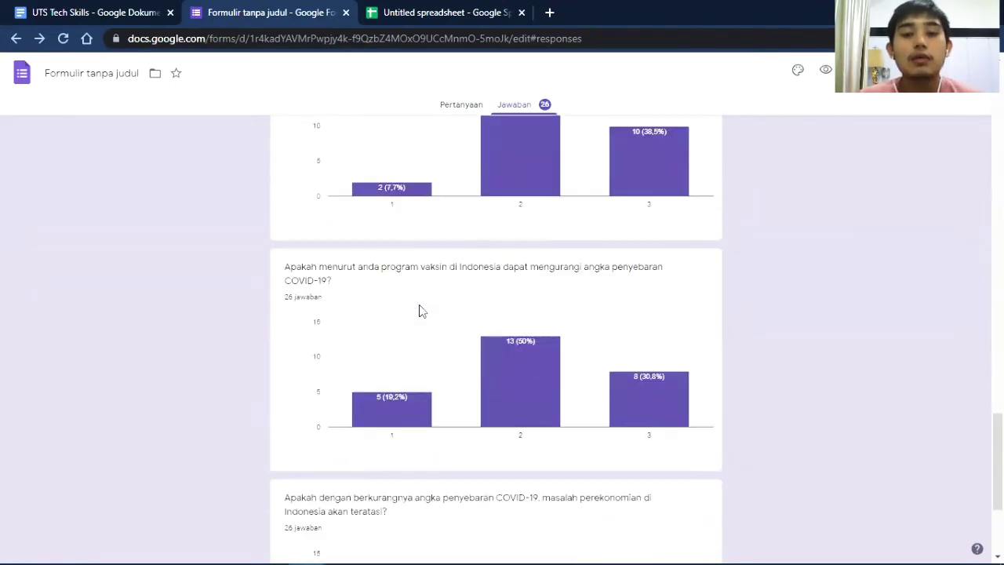
scroll(419, 311, up, 20)
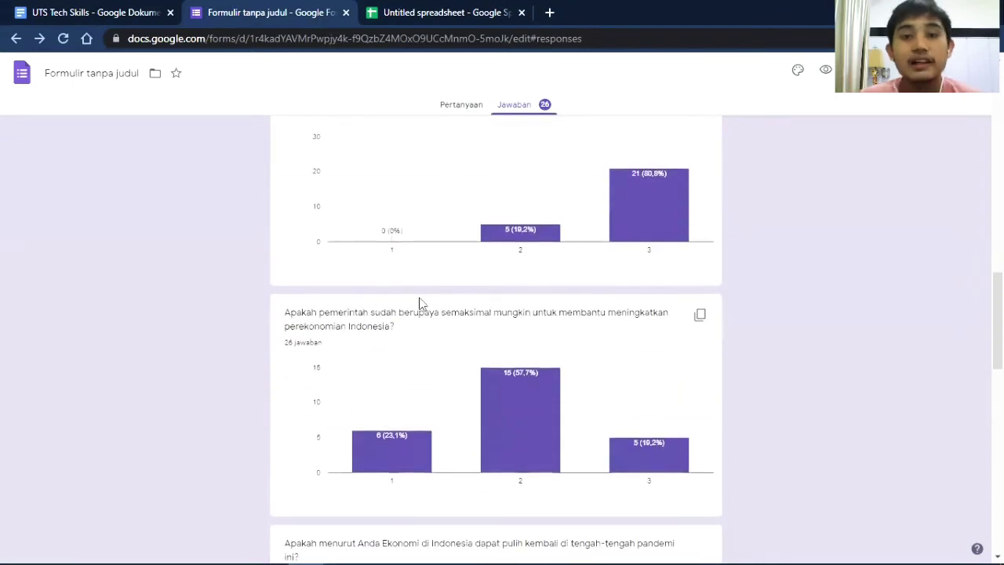
scroll(418, 306, up, 8)
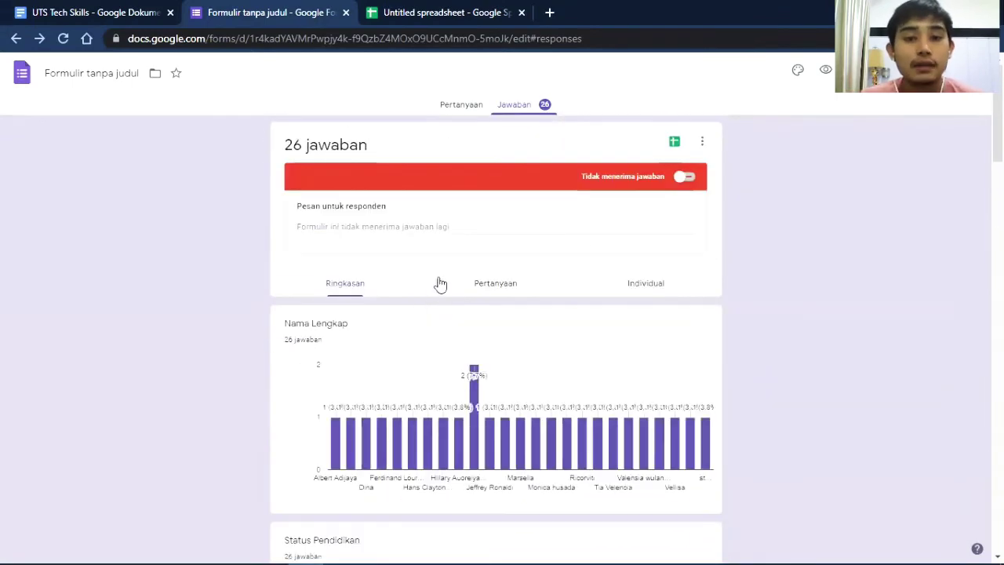
Look through the responses grouped by question and by individual respondent, and return to the summary view
click(497, 285)
scroll(415, 336, down, 3)
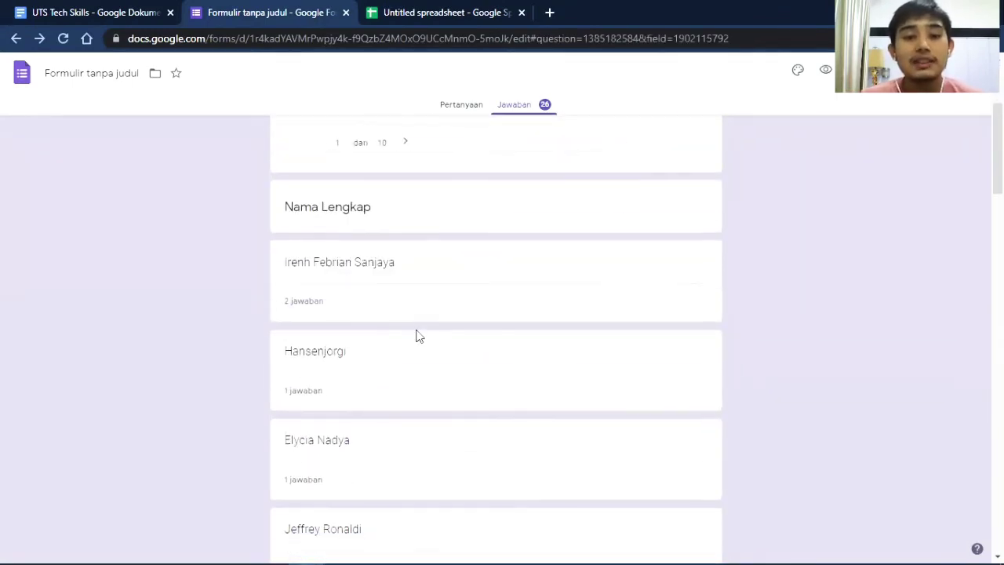
scroll(388, 307, down, 2)
scroll(357, 302, up, 5)
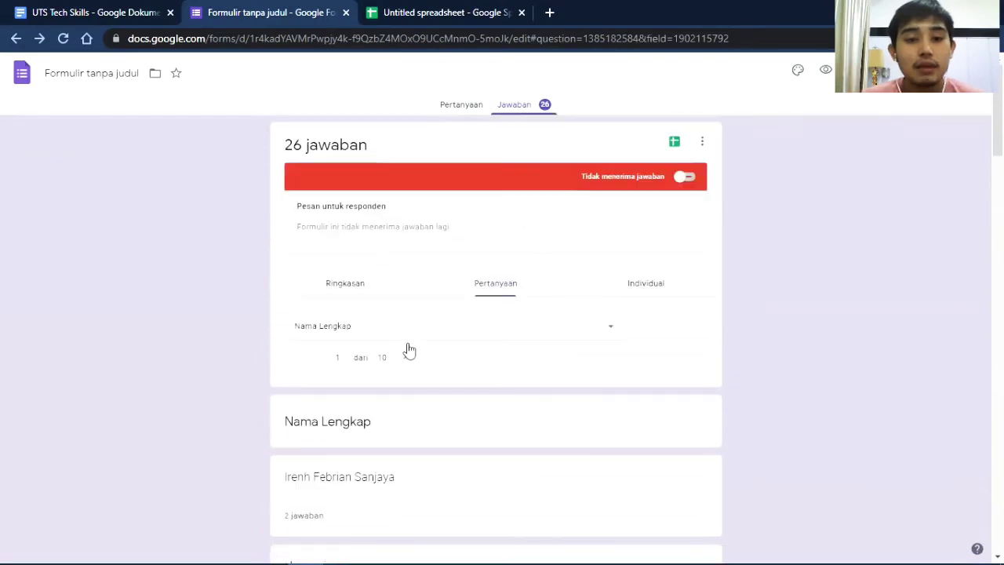
click(405, 359)
click(405, 358)
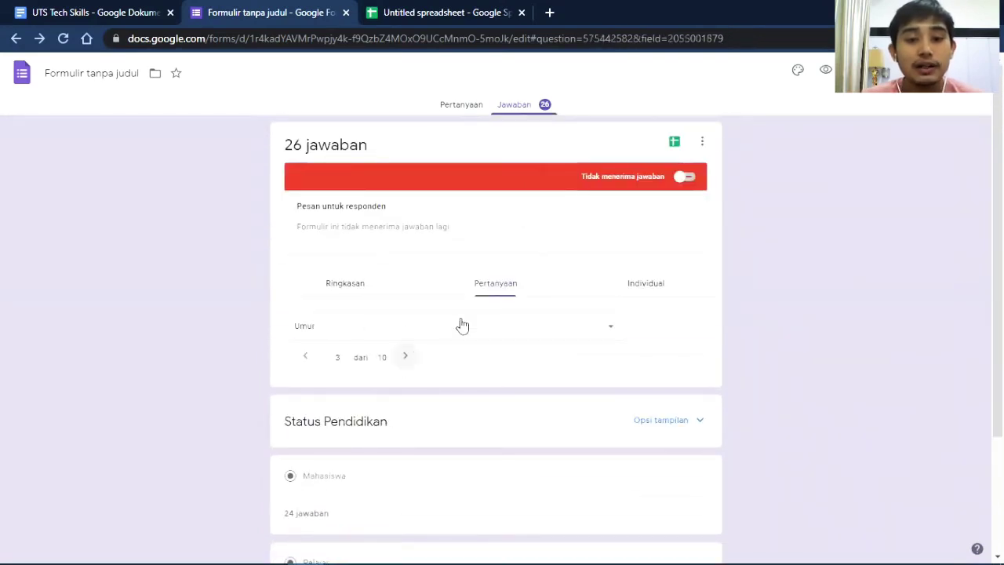
click(634, 287)
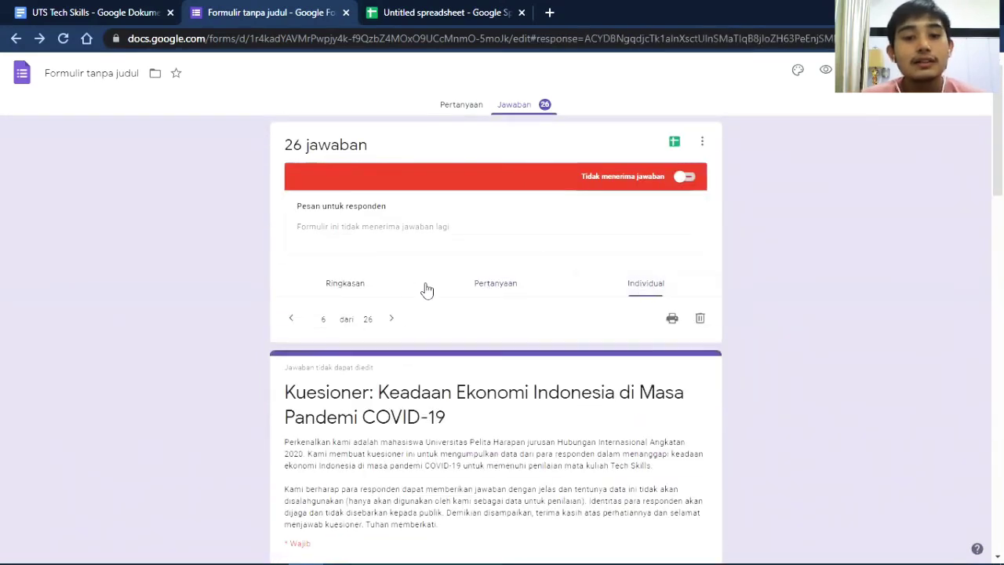
scroll(425, 290, down, 2)
scroll(428, 290, down, 2)
scroll(429, 286, up, 4)
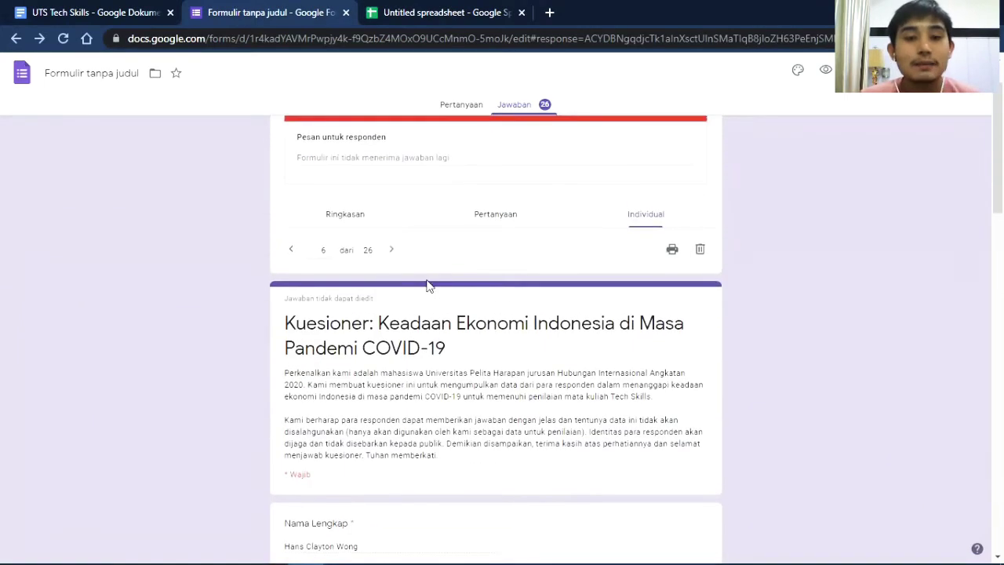
click(361, 285)
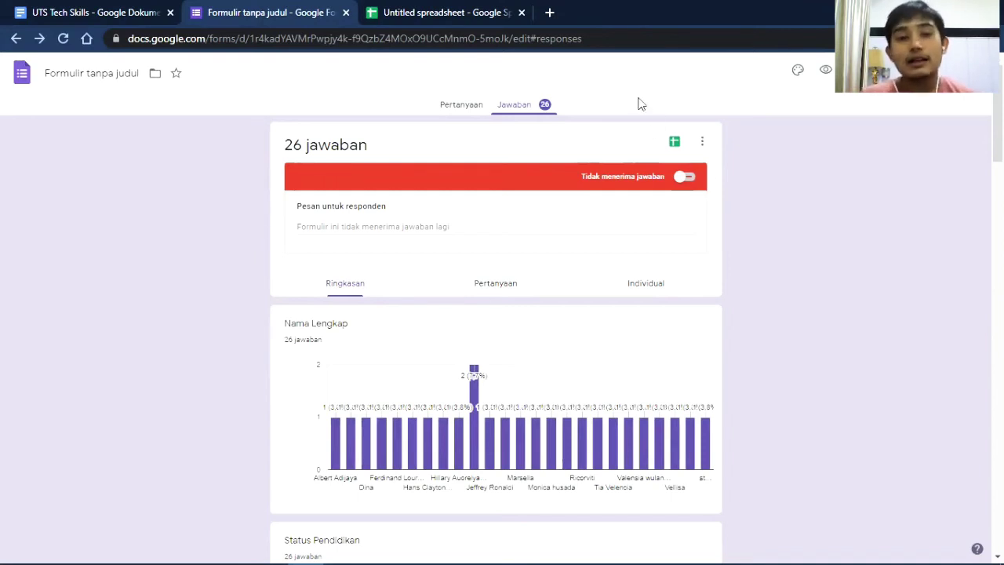
Switch to the untitled spreadsheet and examine the respondents' names, the Q1 to Q7 headers and the scored answers
click(435, 25)
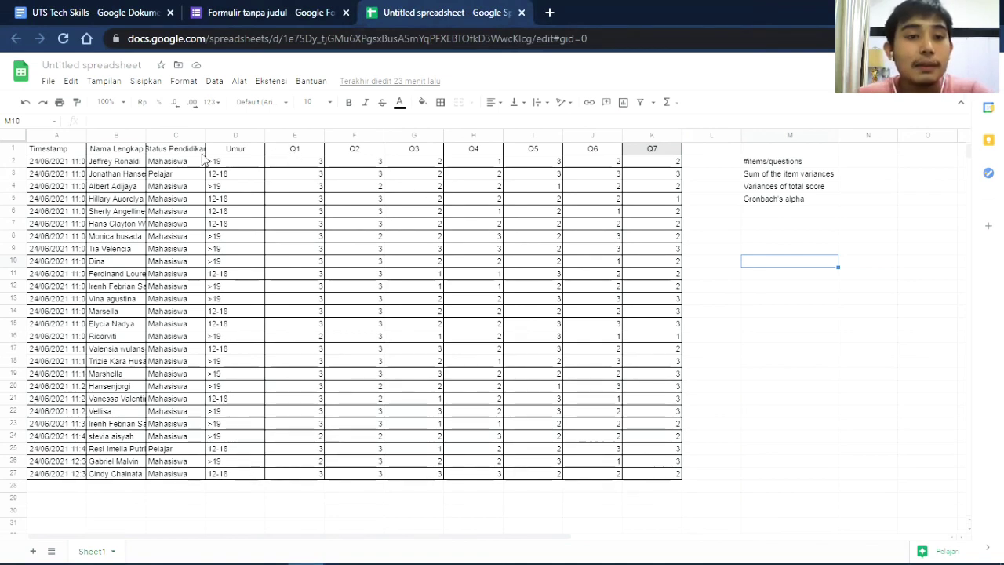
drag(102, 162, 119, 476)
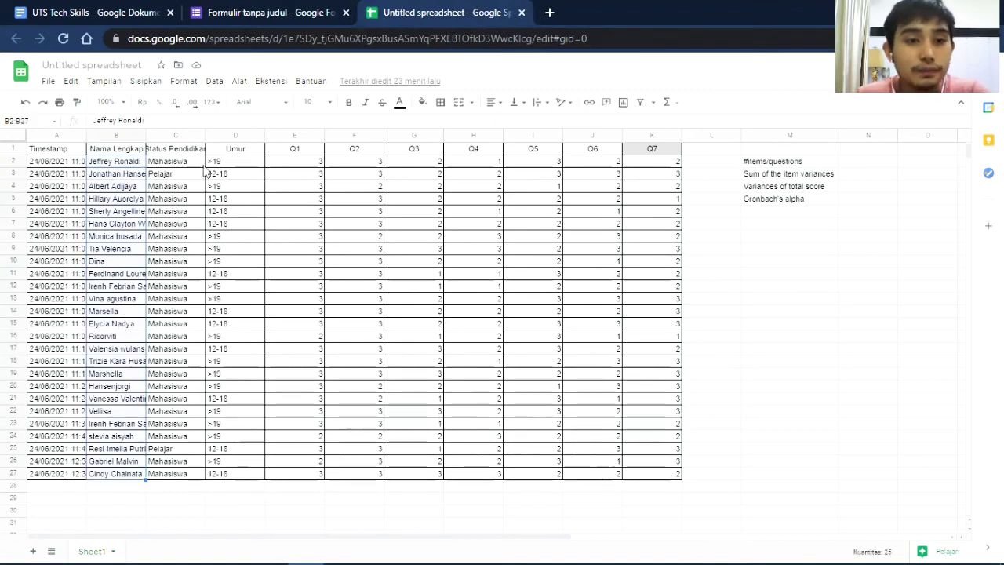
drag(302, 149, 649, 155)
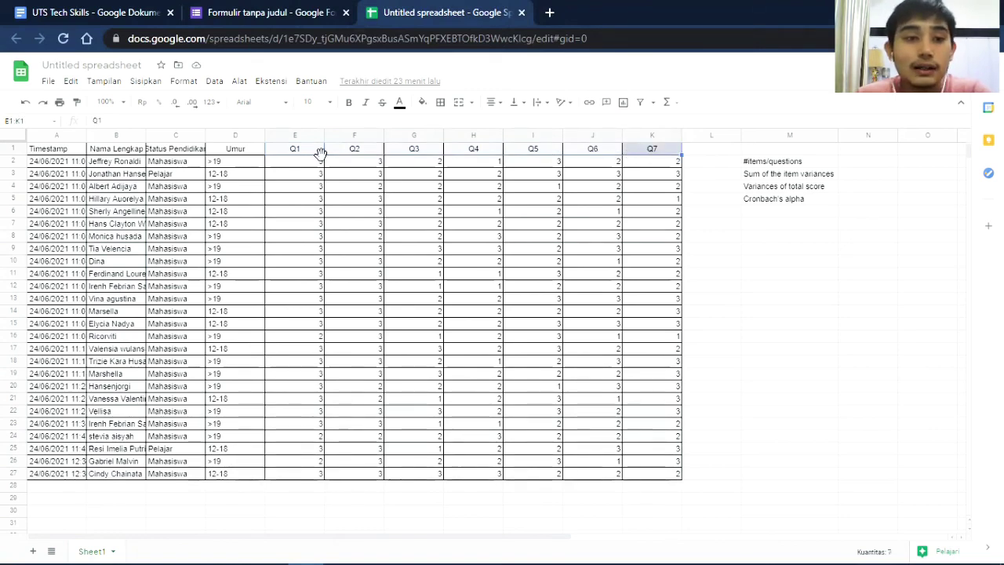
click(305, 167)
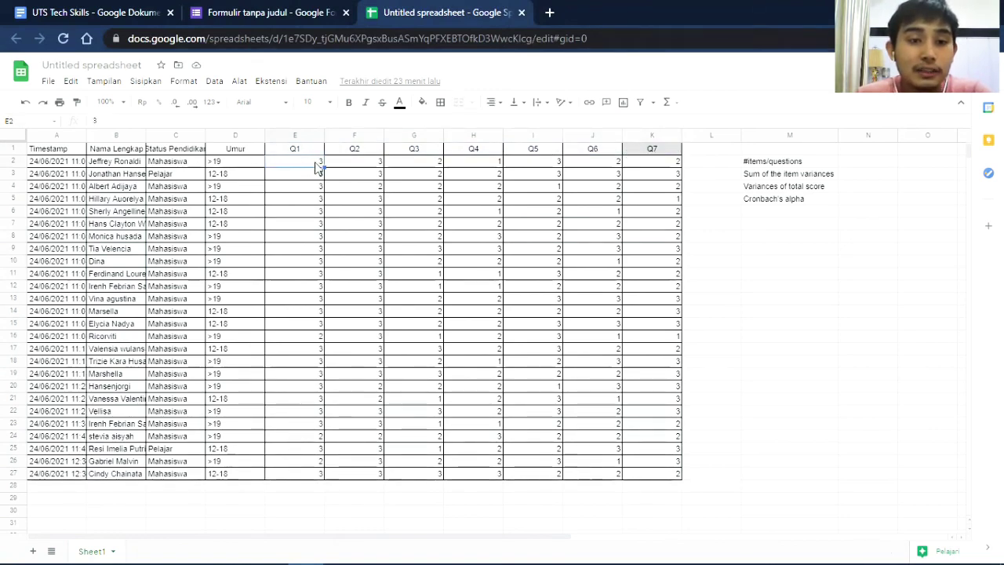
click(345, 173)
click(421, 190)
click(503, 189)
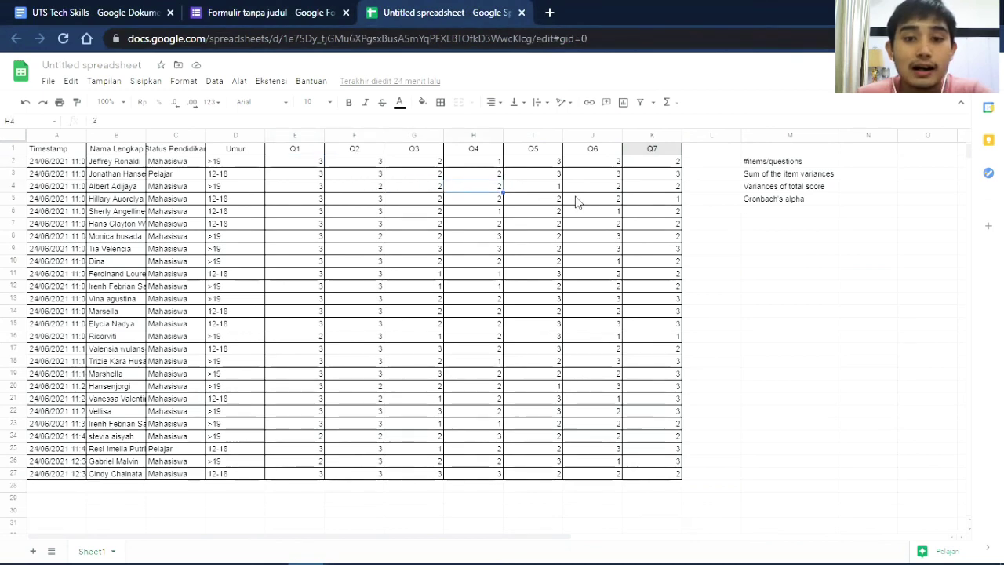
click(598, 201)
click(639, 201)
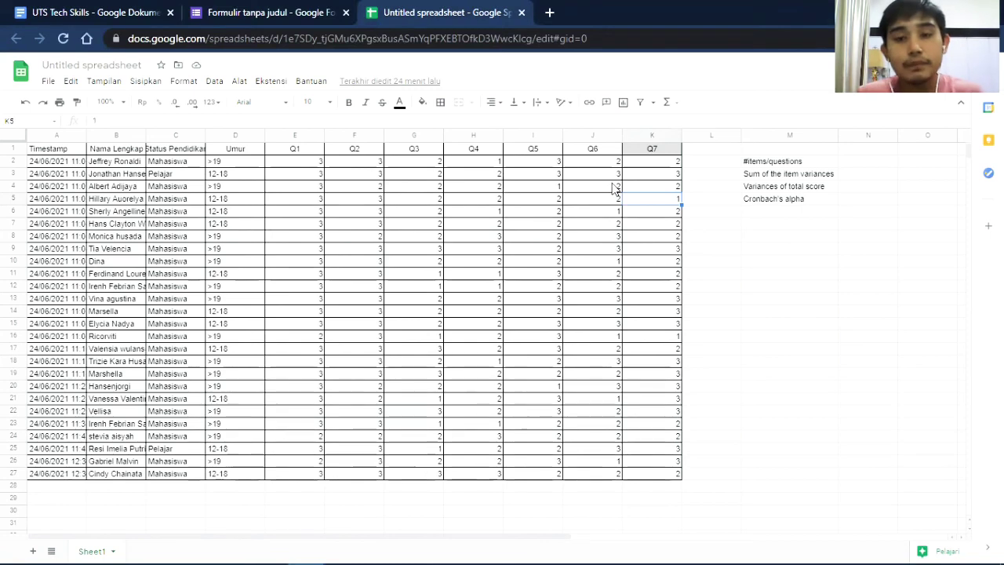
Review the Cronbach's alpha label and the three quantities listed above it beside the response table
click(773, 241)
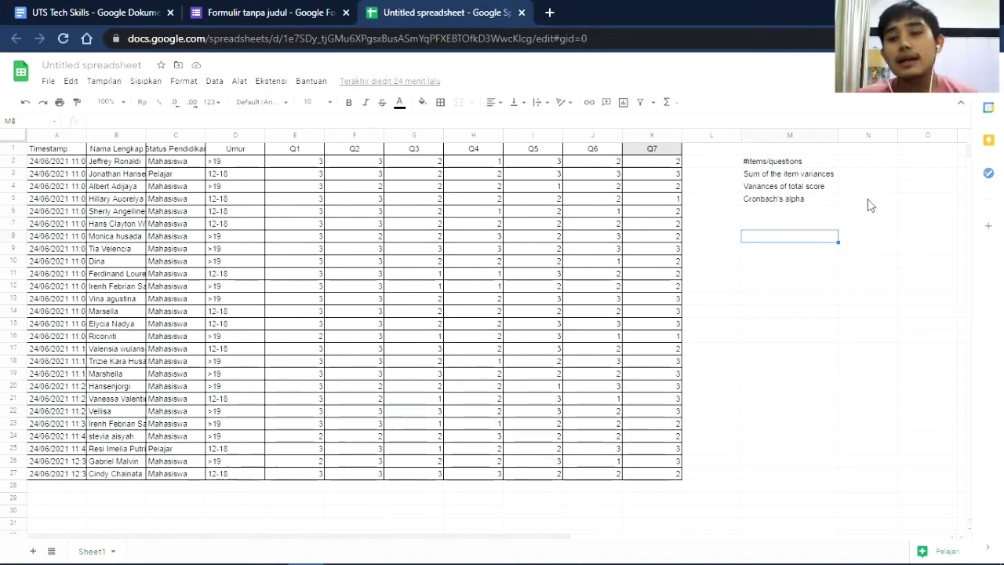
click(827, 202)
drag(869, 200, 869, 203)
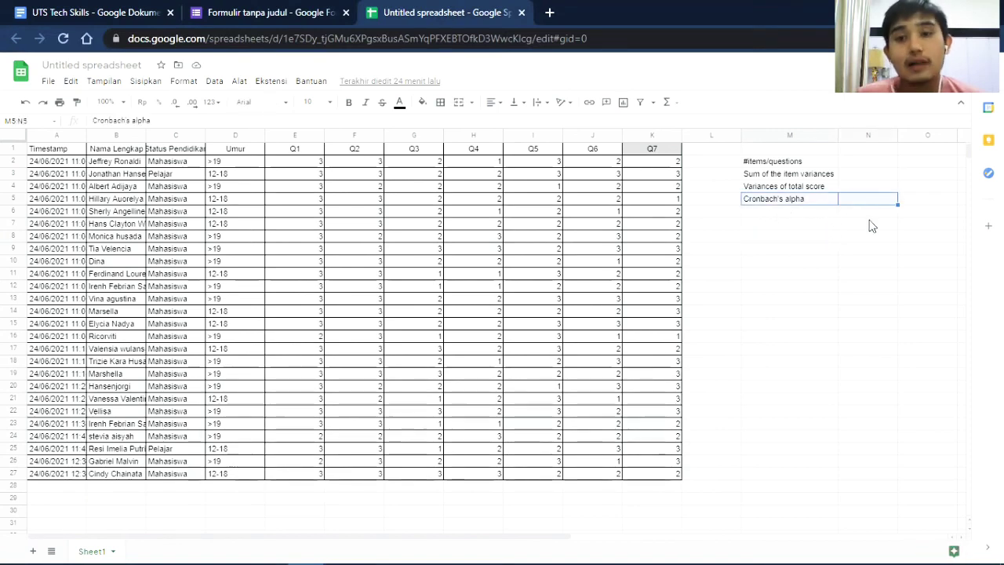
click(867, 212)
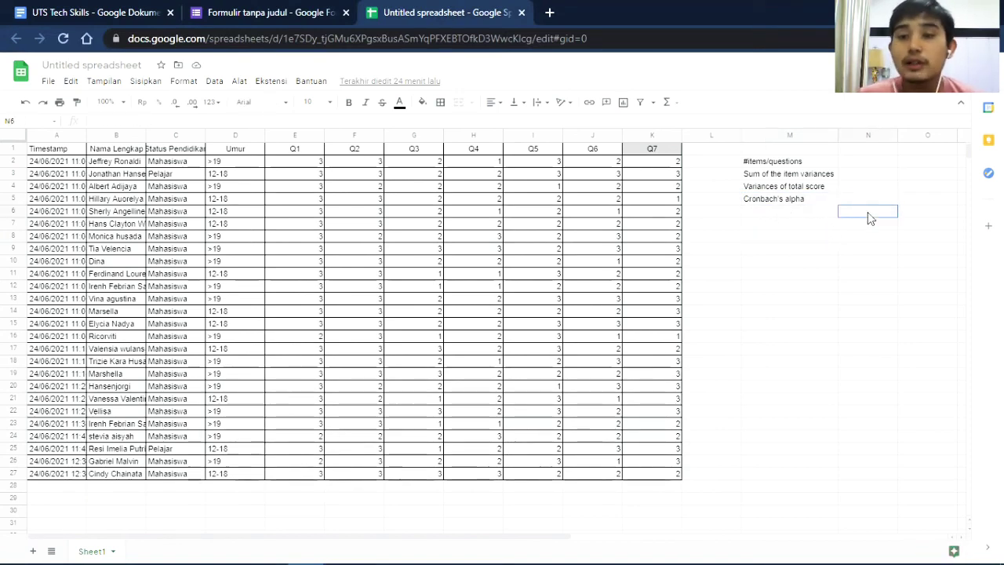
drag(832, 161, 834, 192)
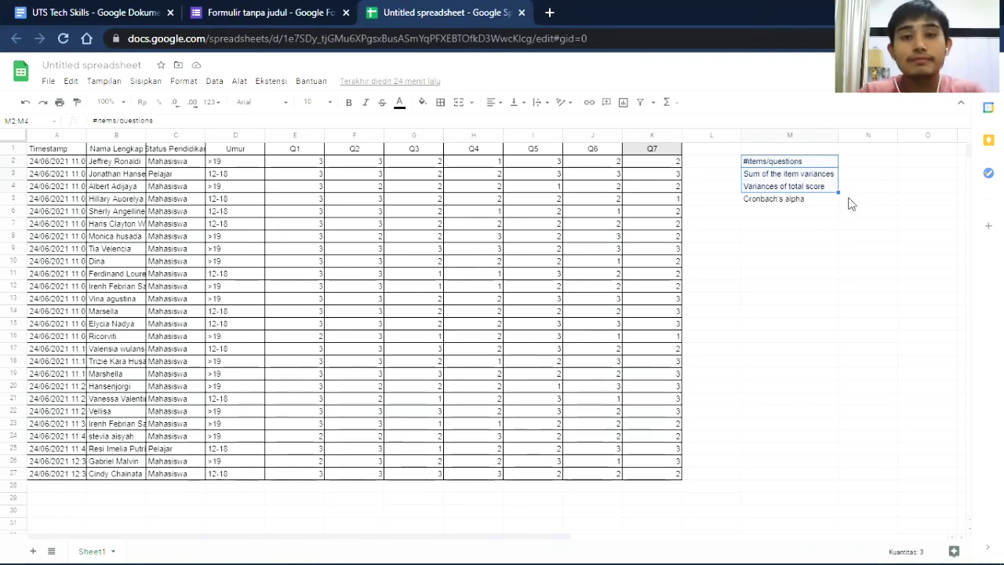
Count the questionnaire items in N2, beside #items/questions, with the formula =COUNTA(E1:K1)
key(Right)
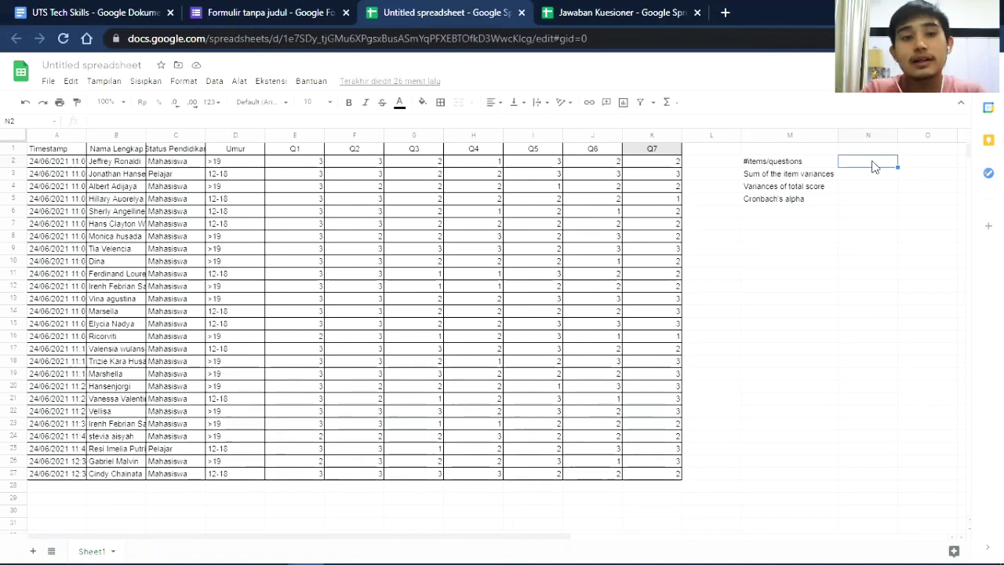
text(=)
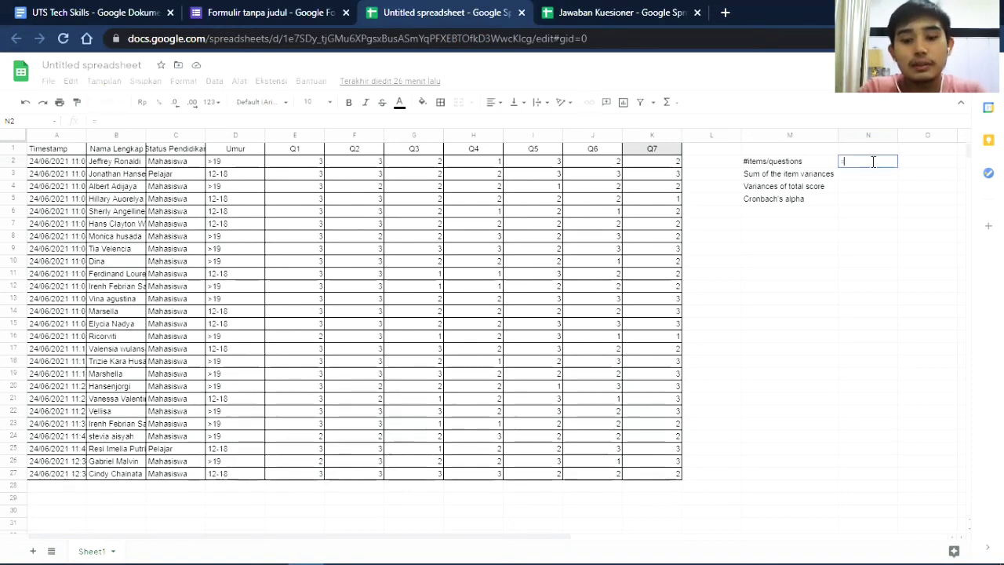
text(count)
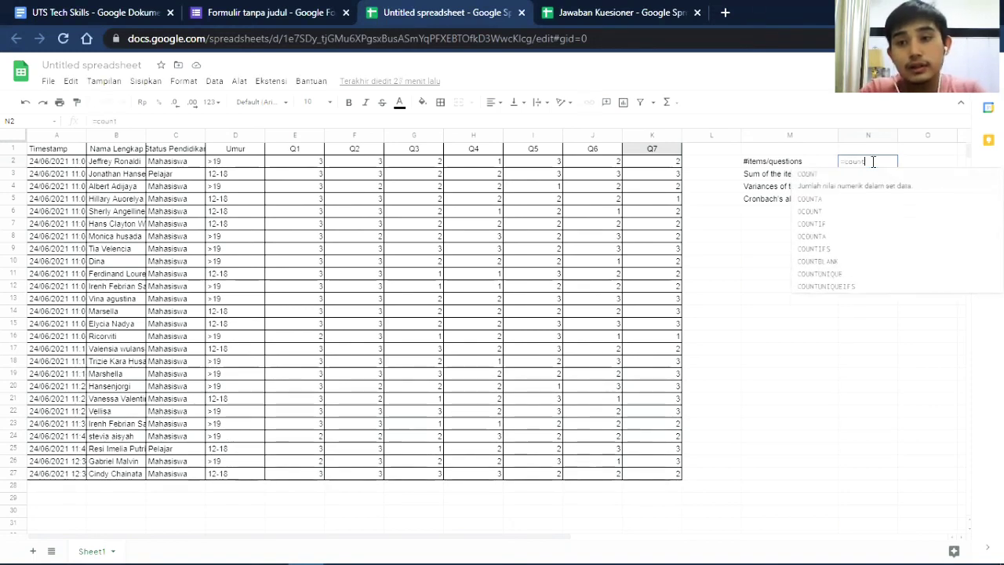
text(a()
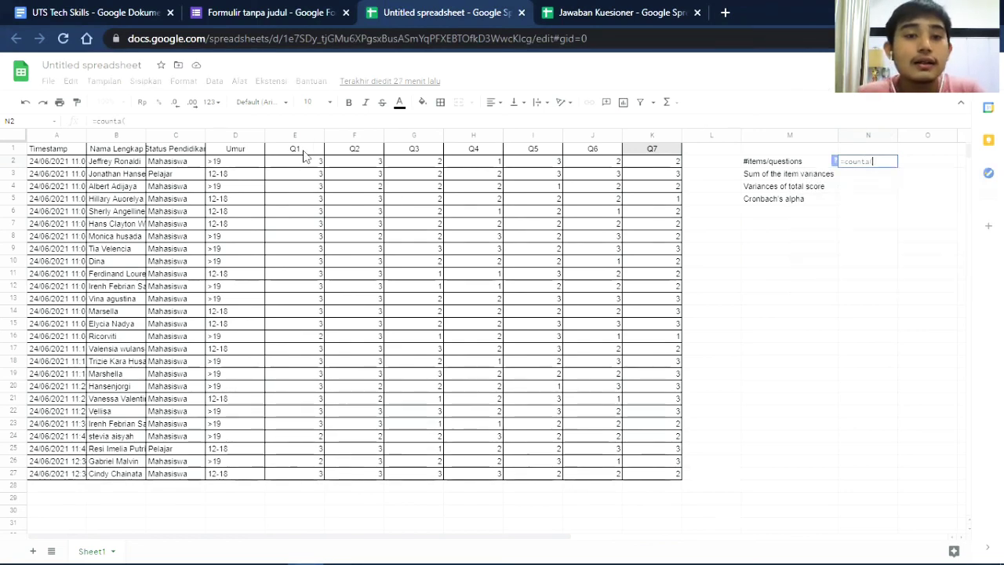
drag(304, 153, 648, 150)
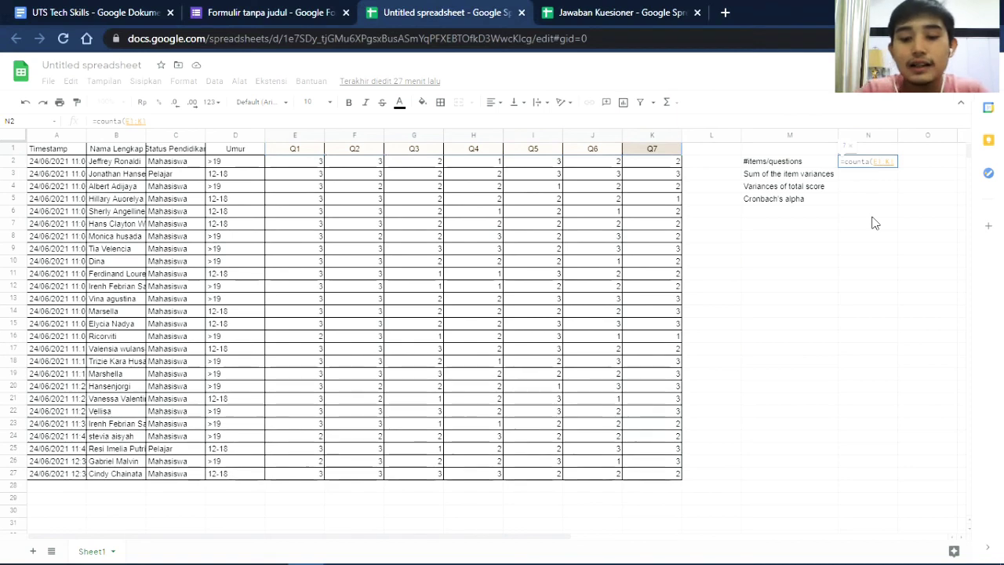
text())
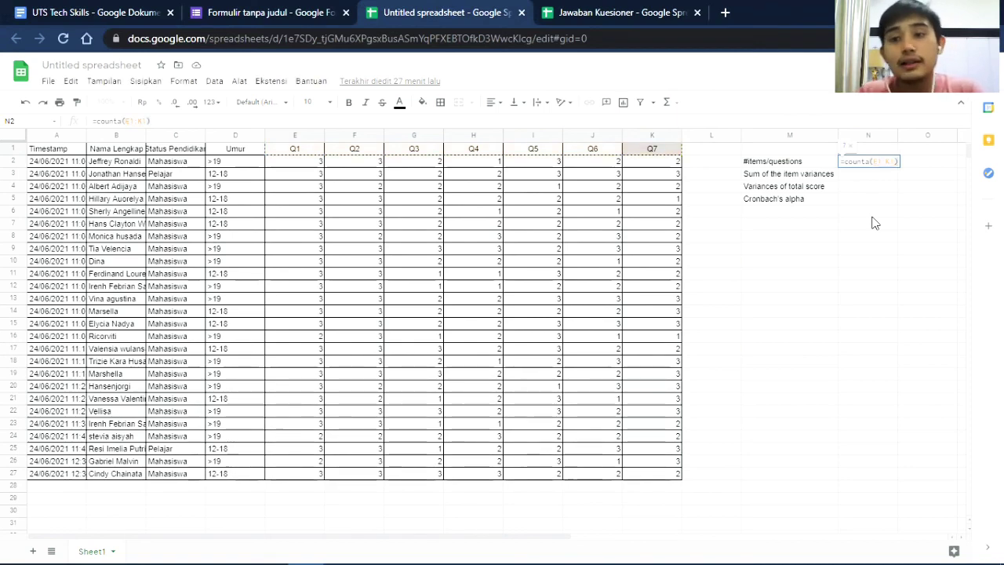
key(Return)
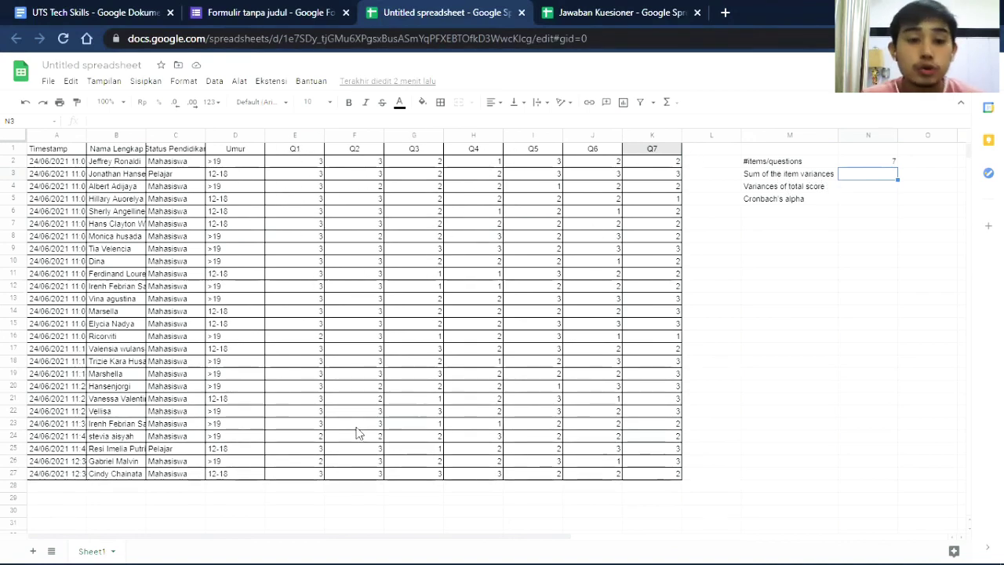
Label cell D28 under the Umur column as "Variances" to start a variance row below the responses
click(239, 486)
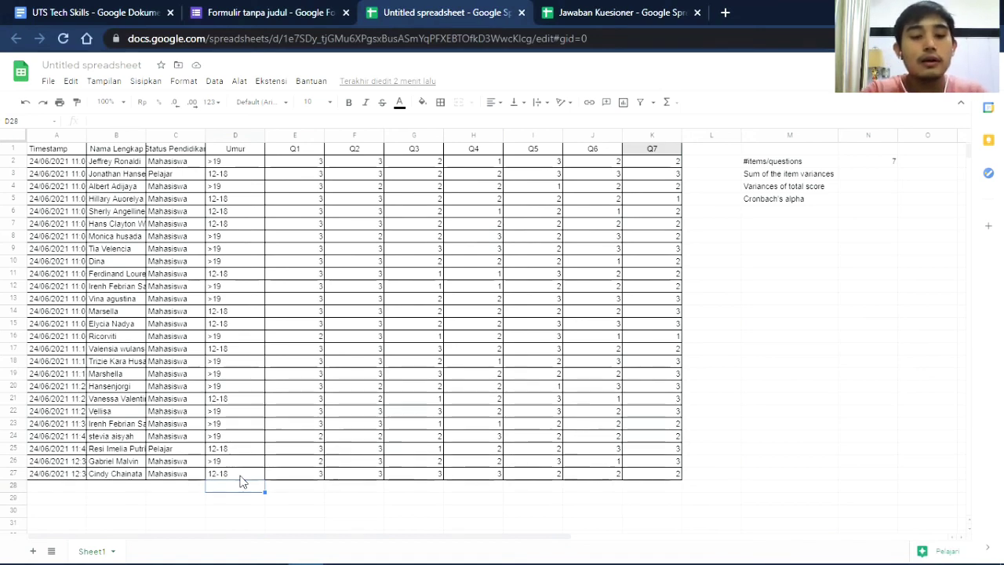
text(variances)
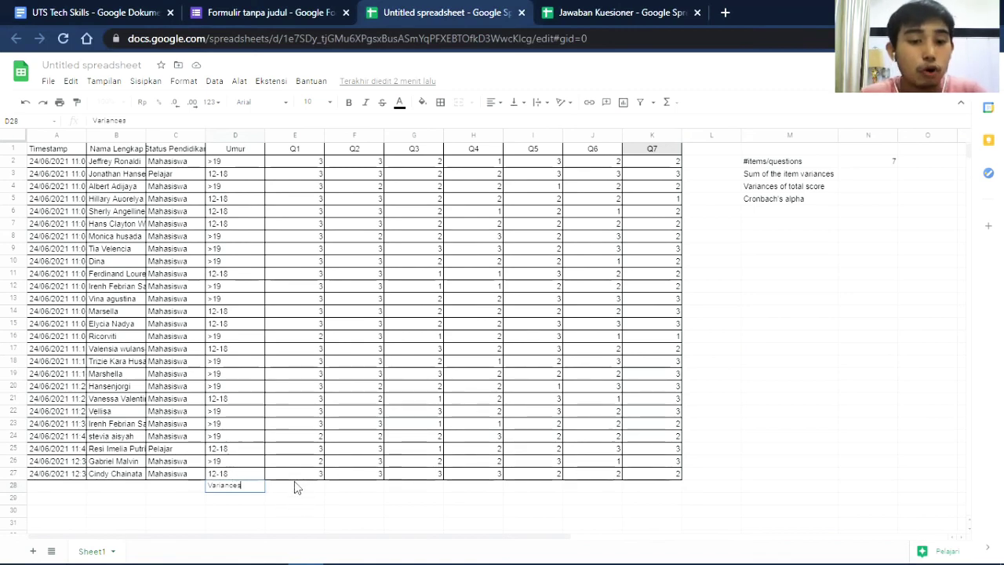
key(Tab)
drag(241, 491, 653, 494)
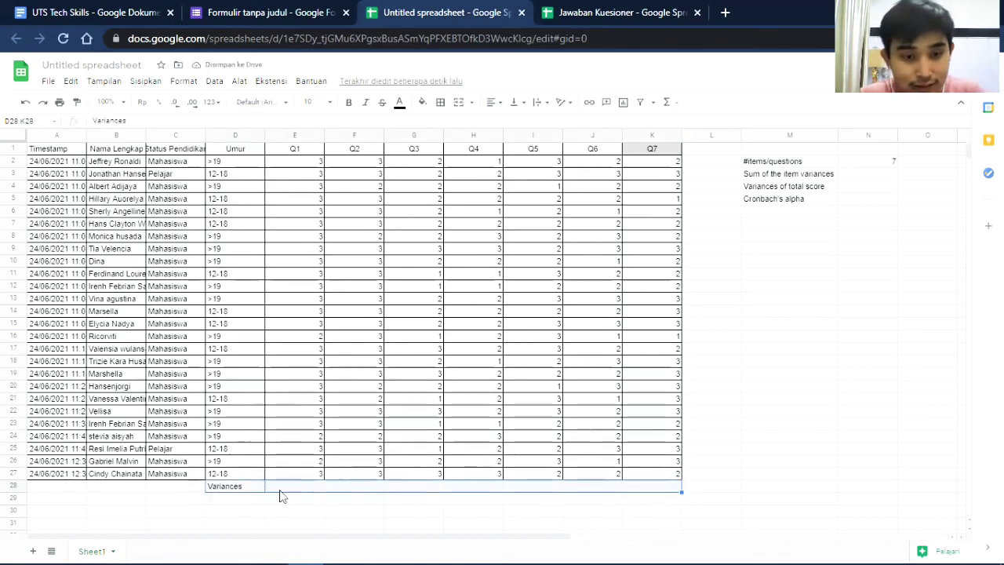
click(302, 491)
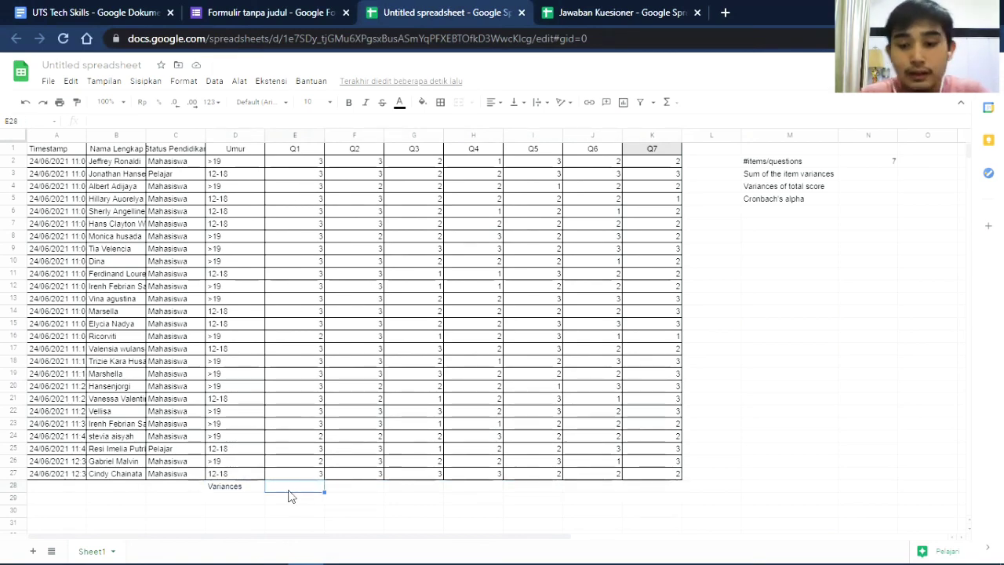
Calculate the population variance of the Q1 scores in E28 with the formula =VAR.P(E2:E27)
text(=va)
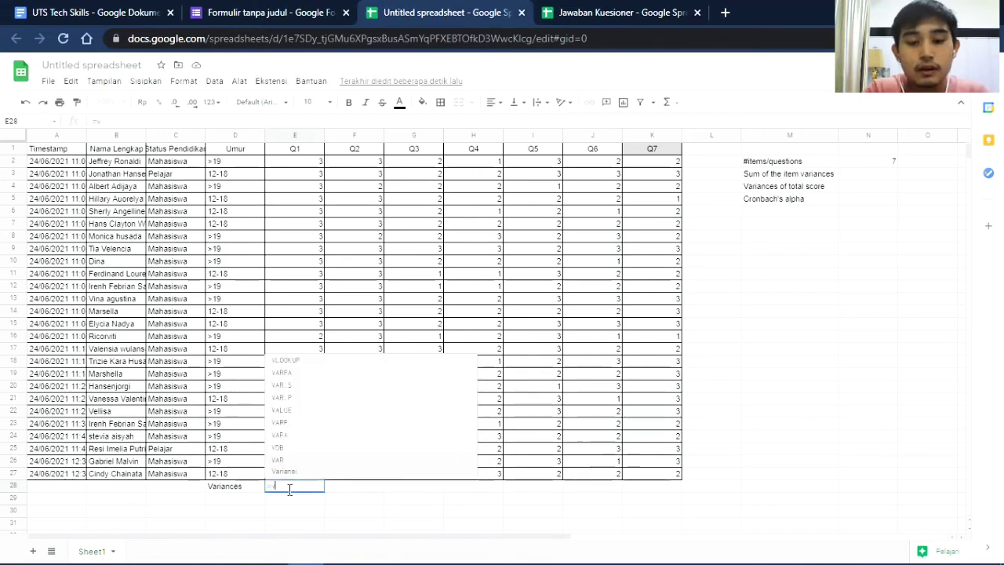
text(r)
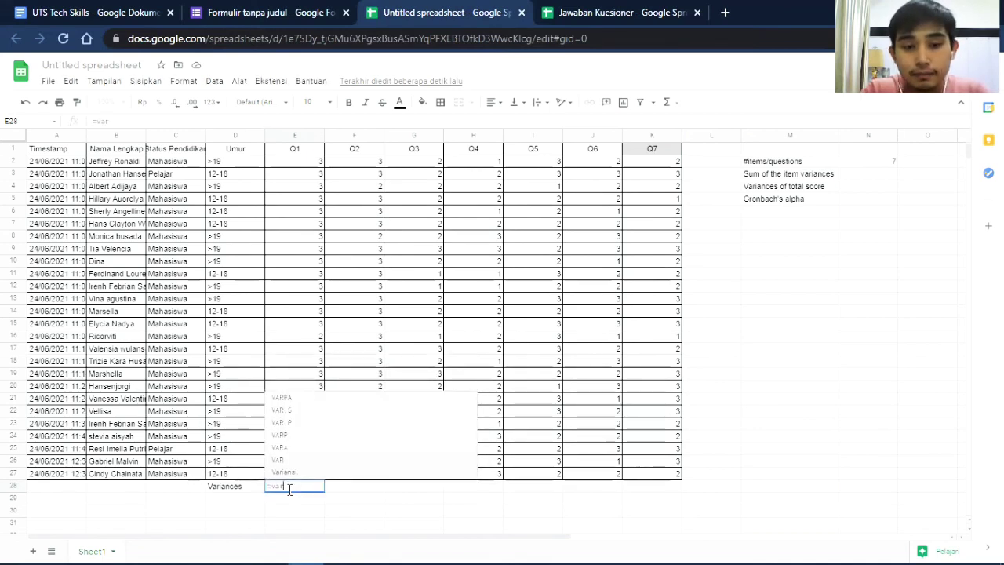
text(.p)
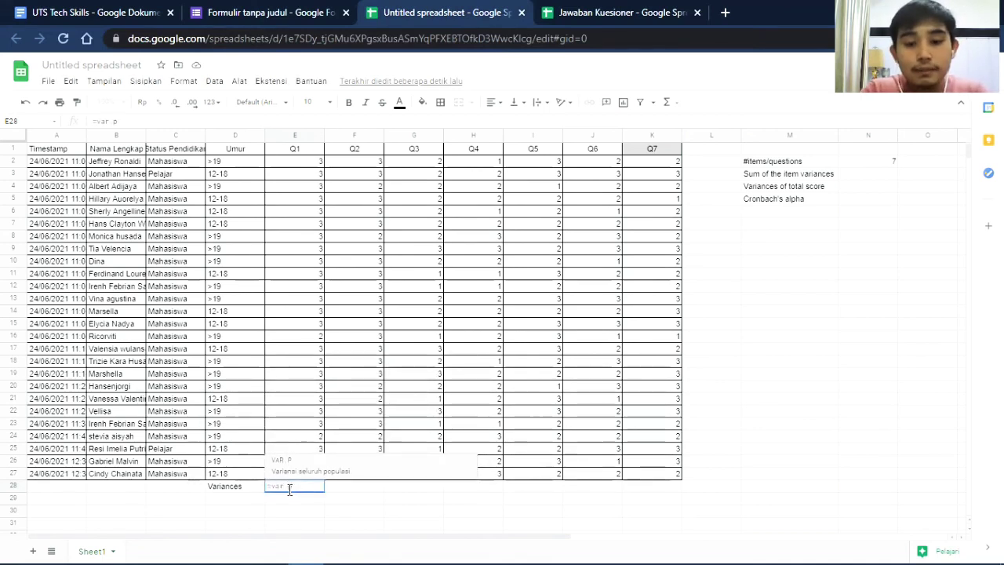
text(()
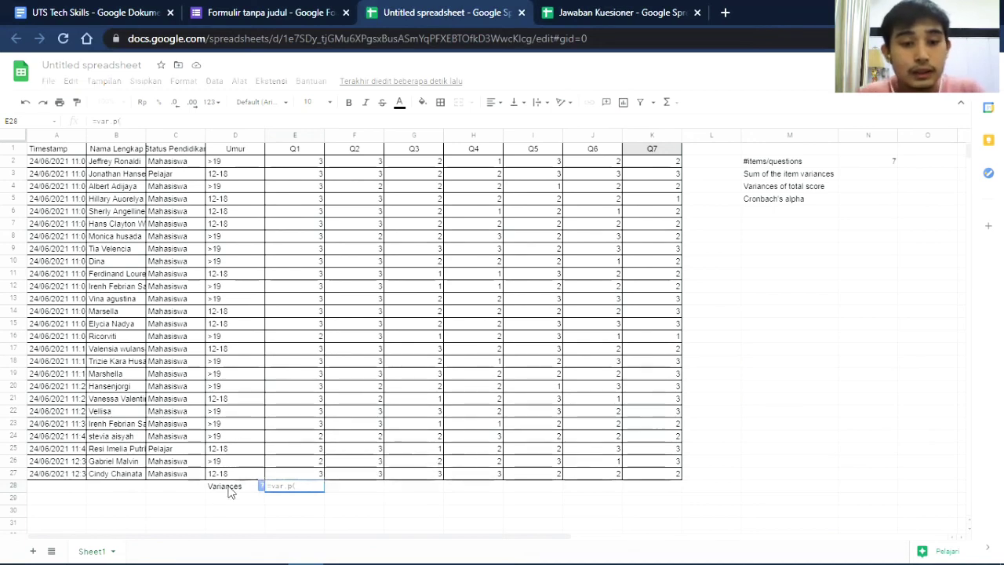
click(312, 165)
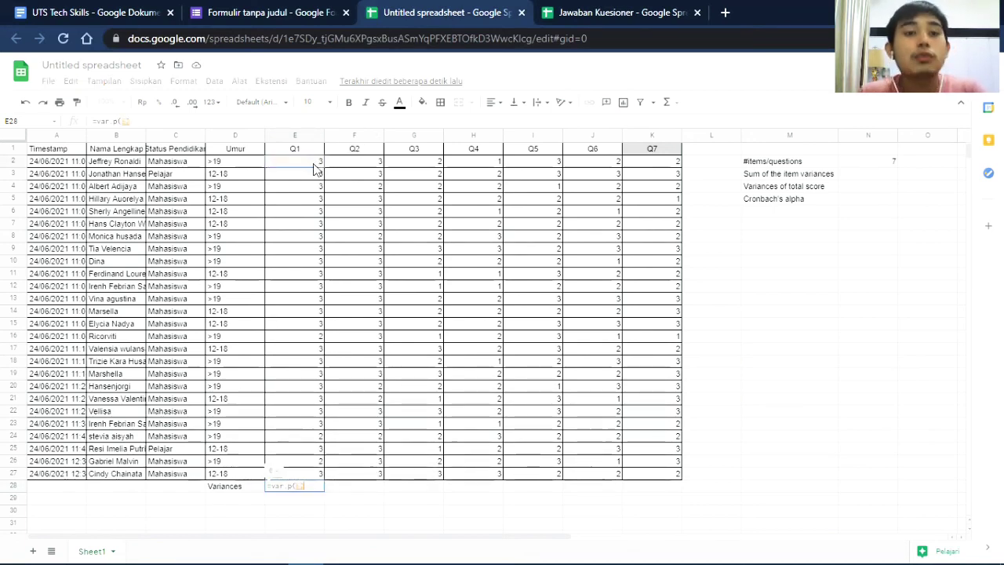
drag(317, 168, 306, 465)
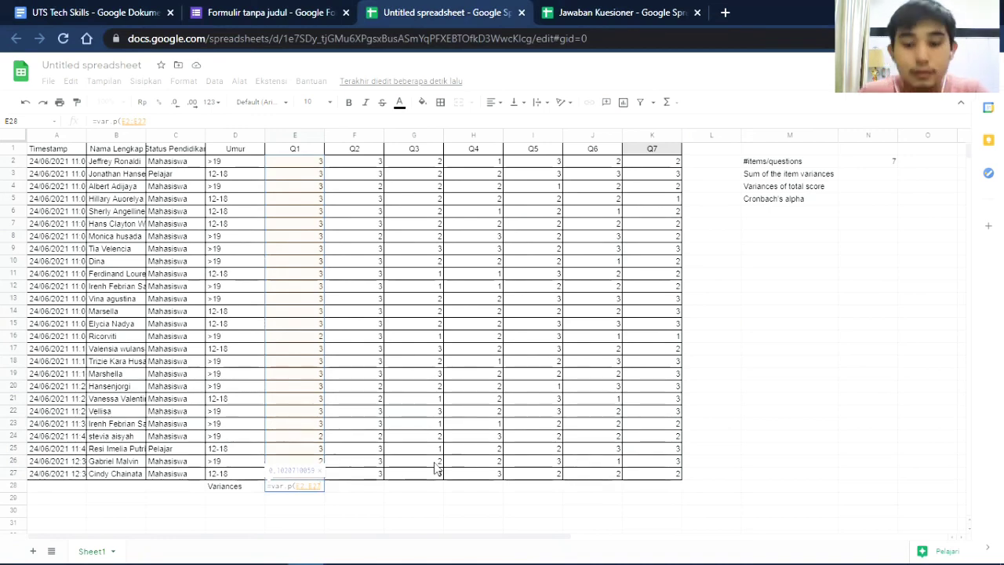
text())
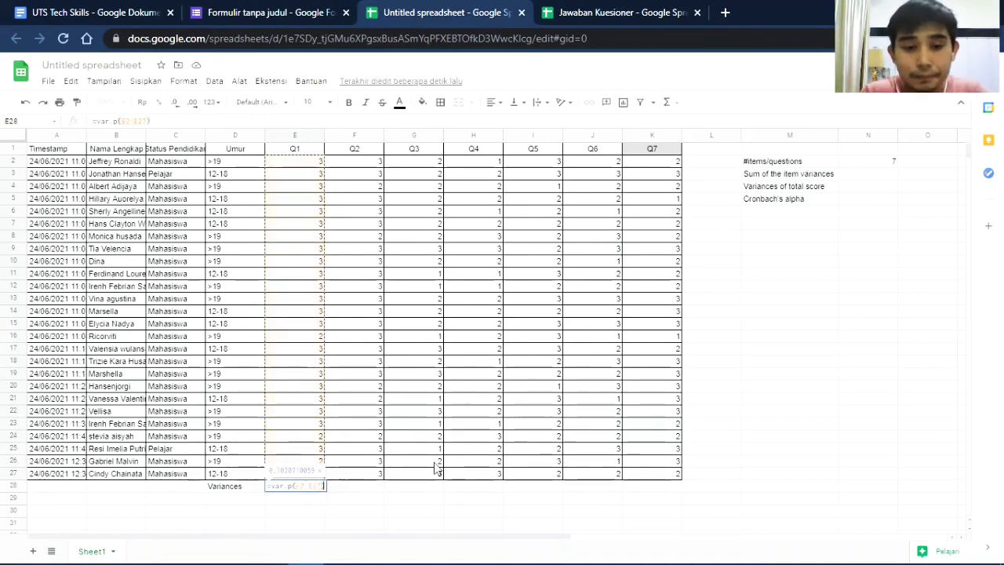
key(Return)
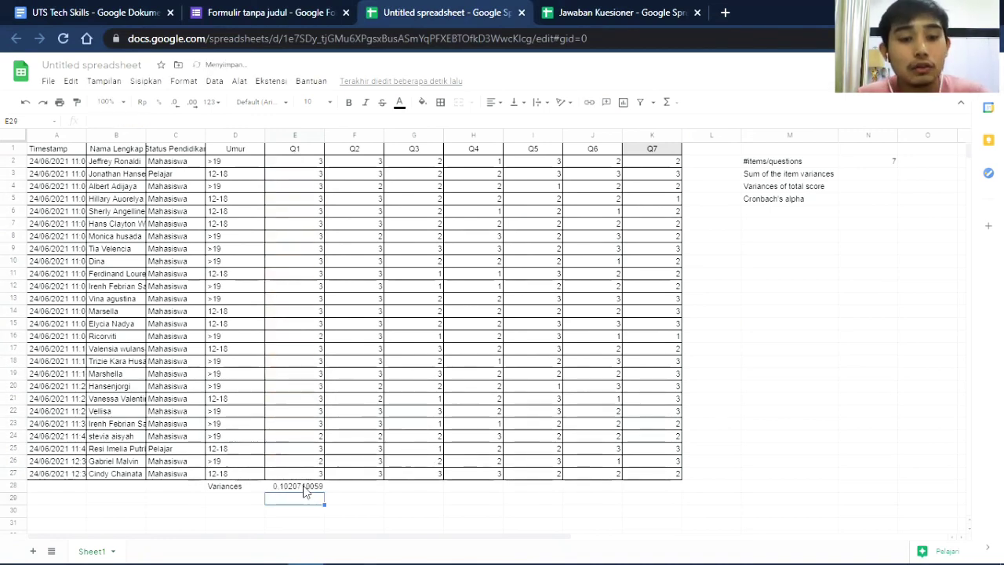
Fill the Q1 variance formula across row 28 to K28 so that it covers Q2 to Q7
click(306, 487)
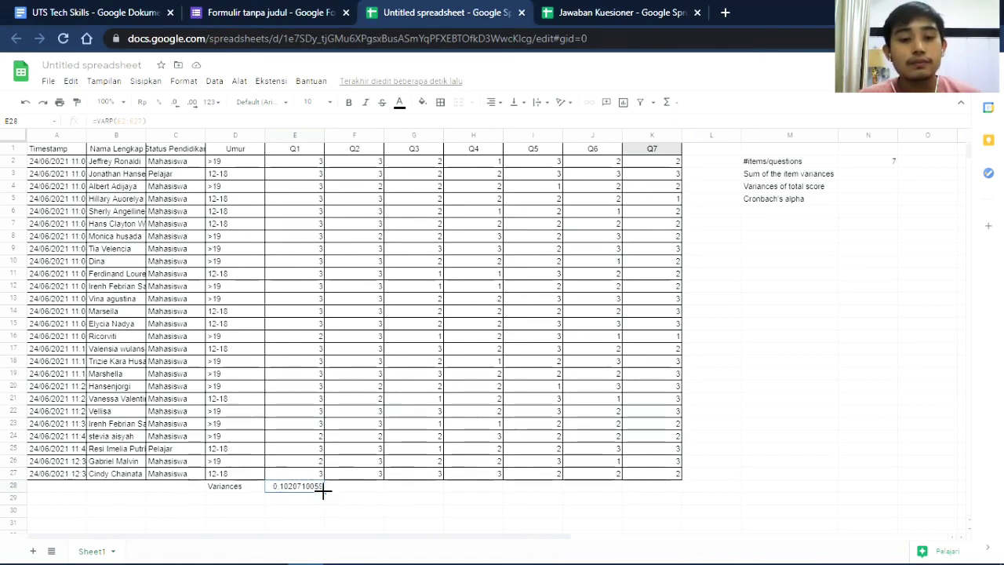
drag(323, 491, 661, 494)
click(751, 375)
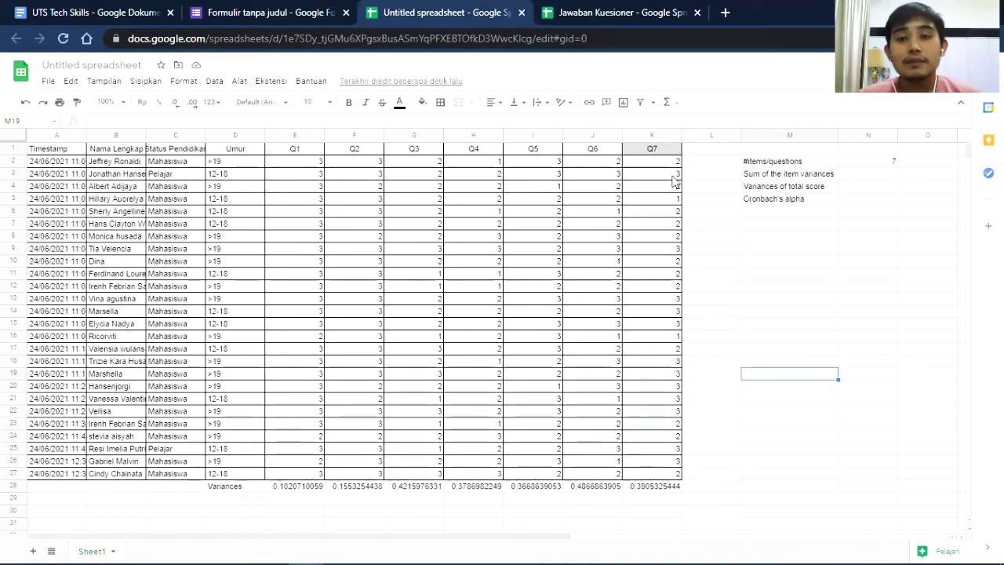
Add up the item variances in N3, beside Sum of the item variances, with the formula =SUM(E28:K28)
click(870, 177)
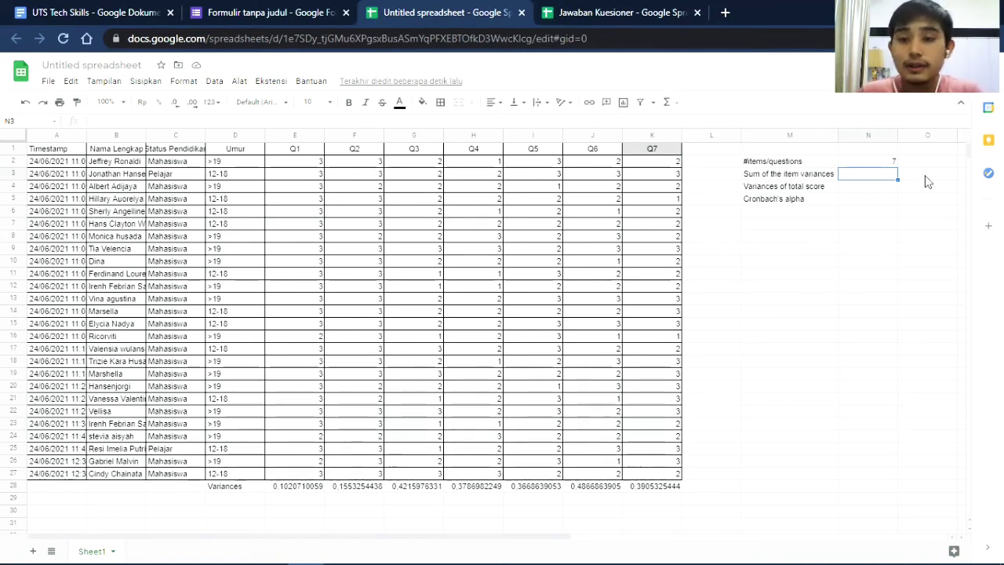
text(SU)
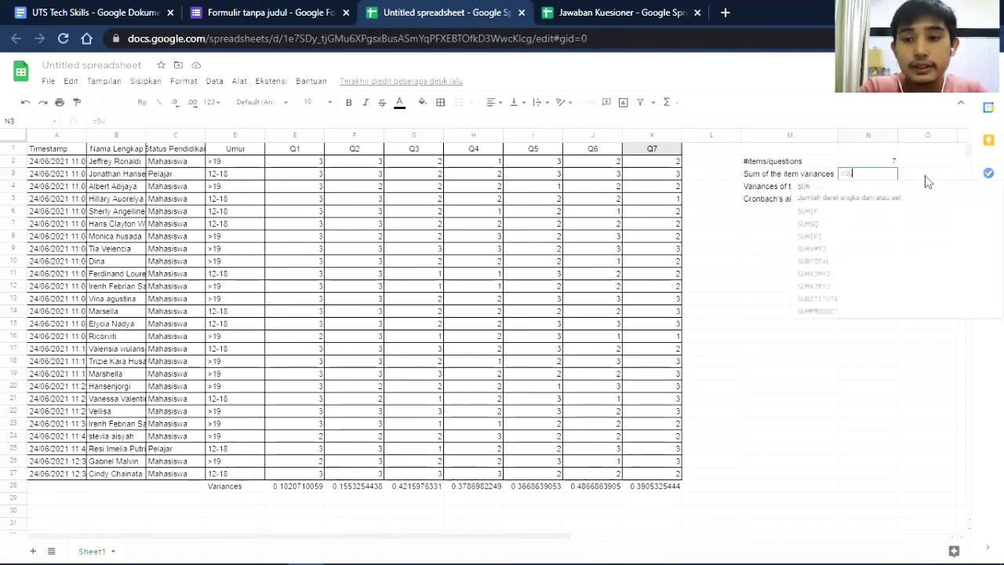
text(M()
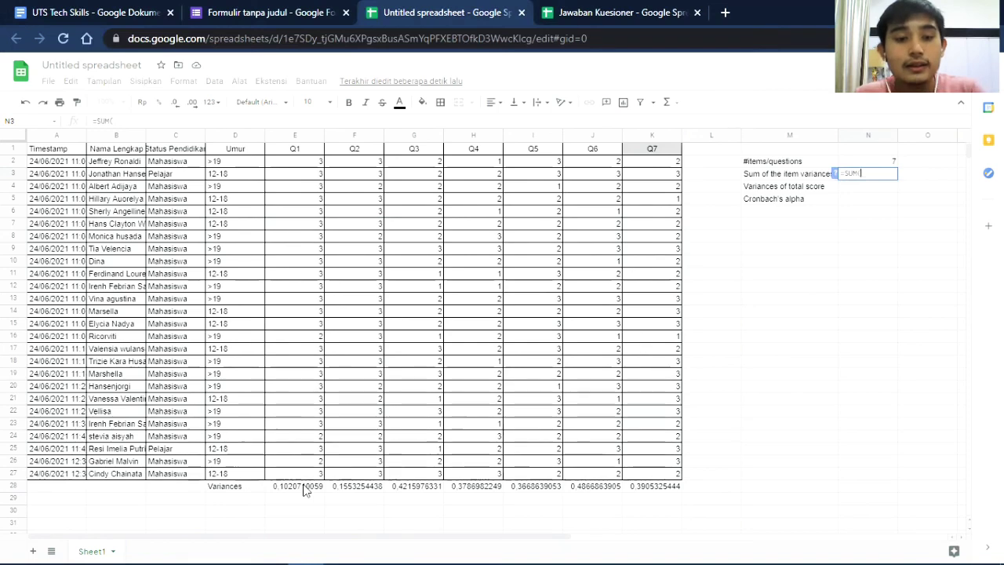
drag(305, 489, 411, 487)
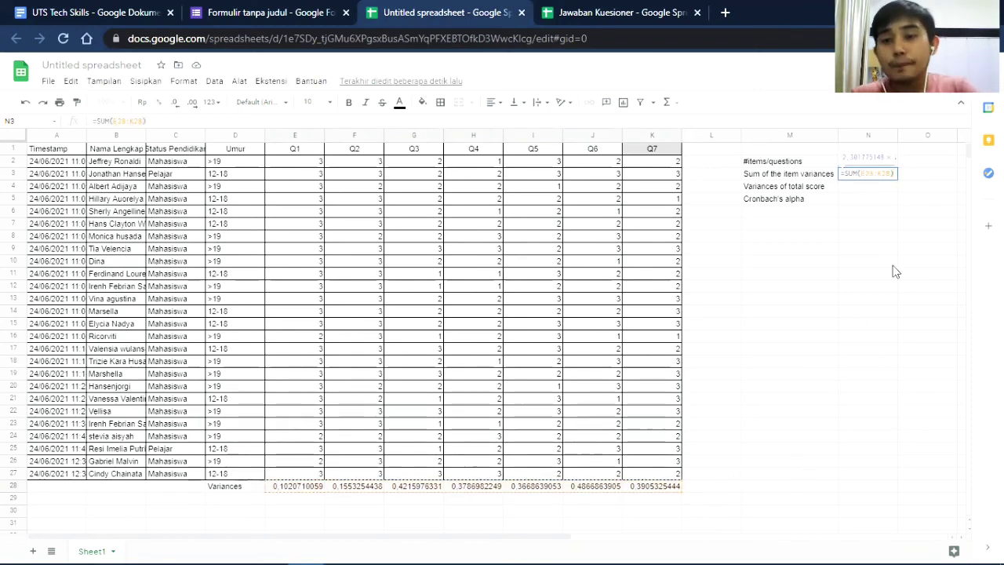
key(Return)
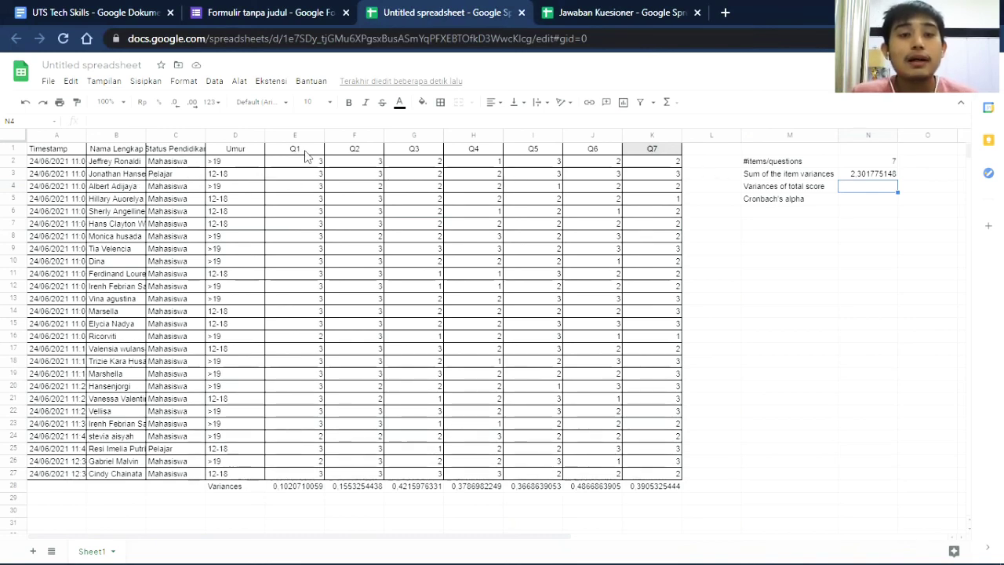
Add the header "Total" in L1, beside the Q7 column, for each respondent's total score
drag(306, 155, 308, 492)
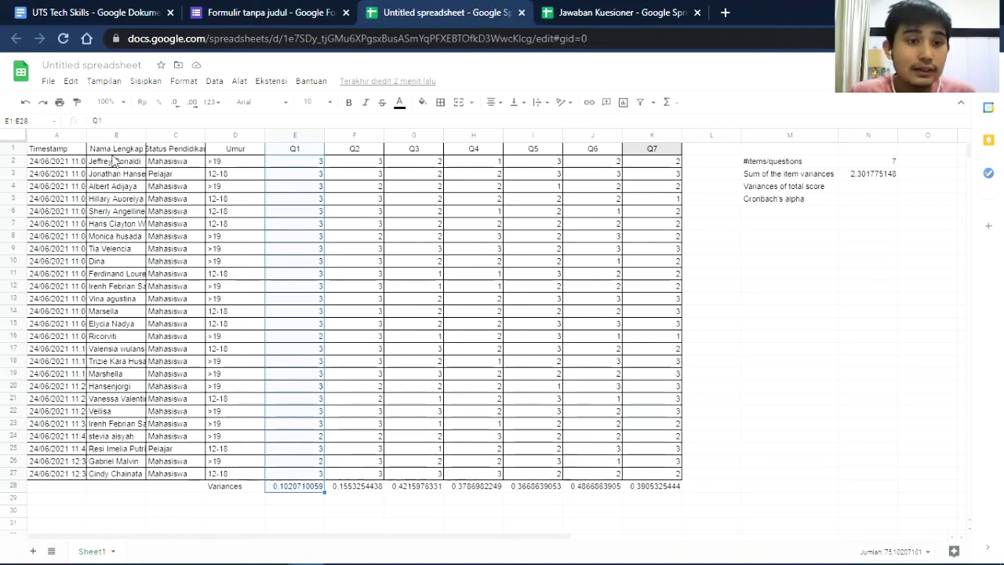
drag(78, 164, 669, 170)
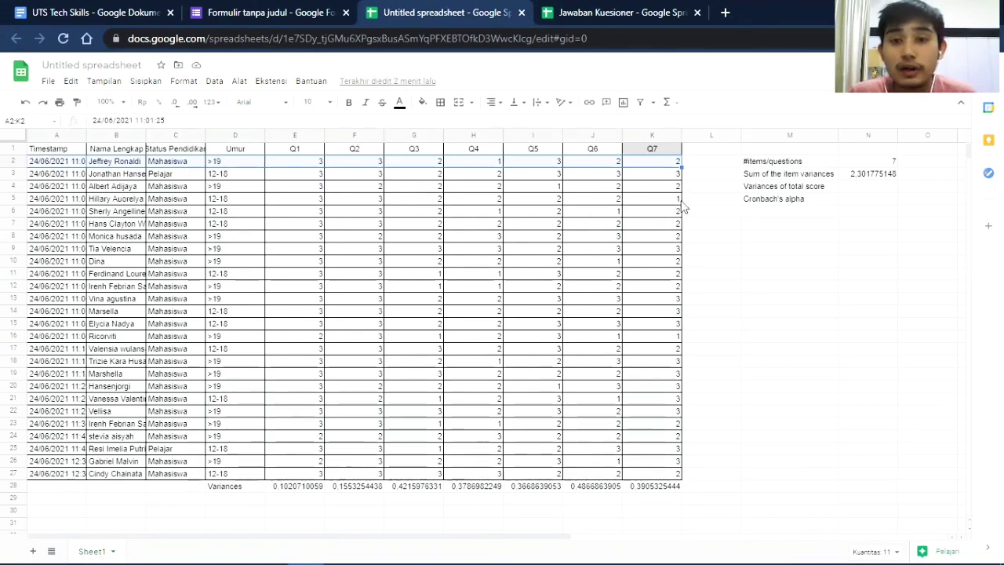
click(712, 155)
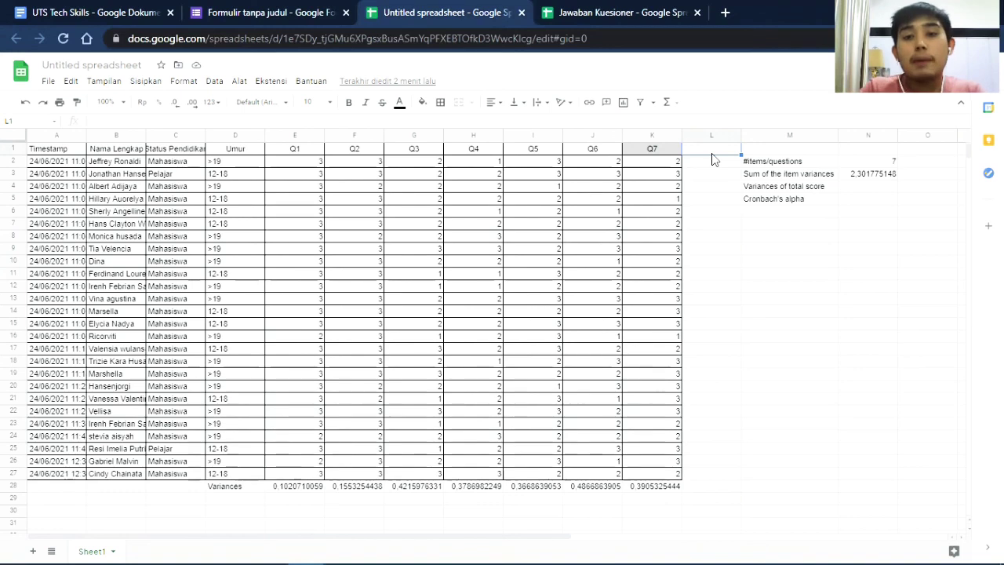
text(T)
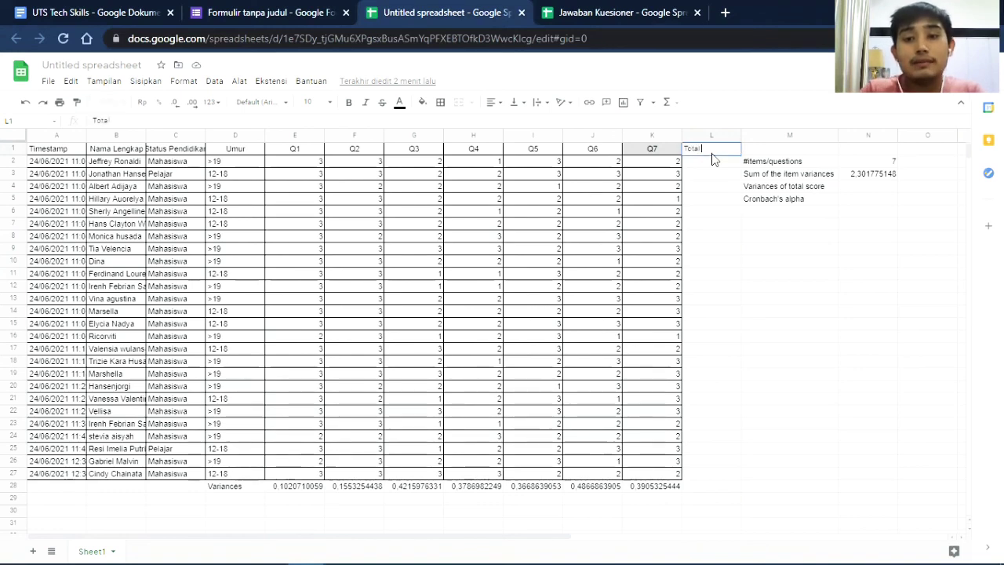
text(otal)
key(ctrl+Return)
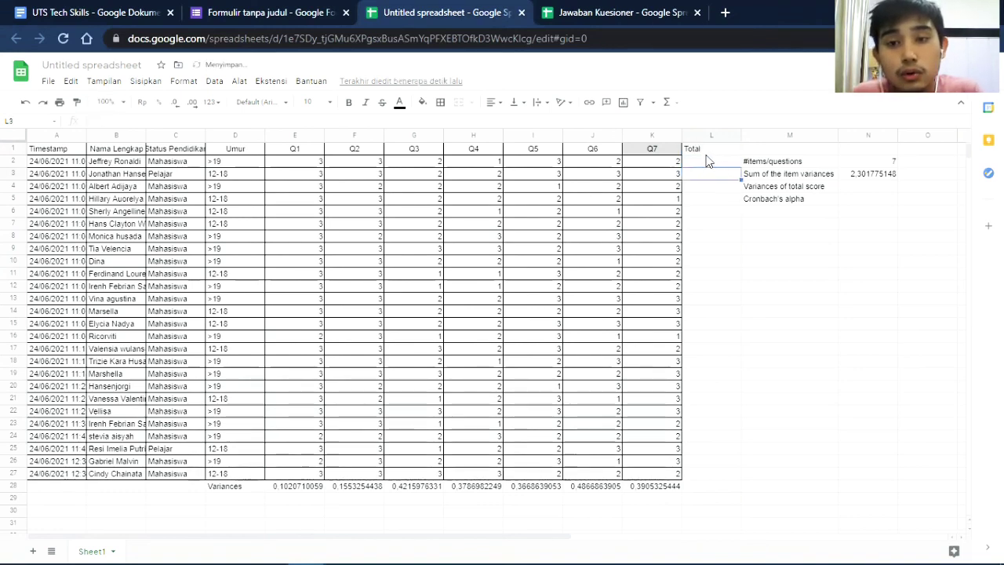
Calculate the first respondent's total score in L2 with the formula =SUM(E2:K2)
click(707, 162)
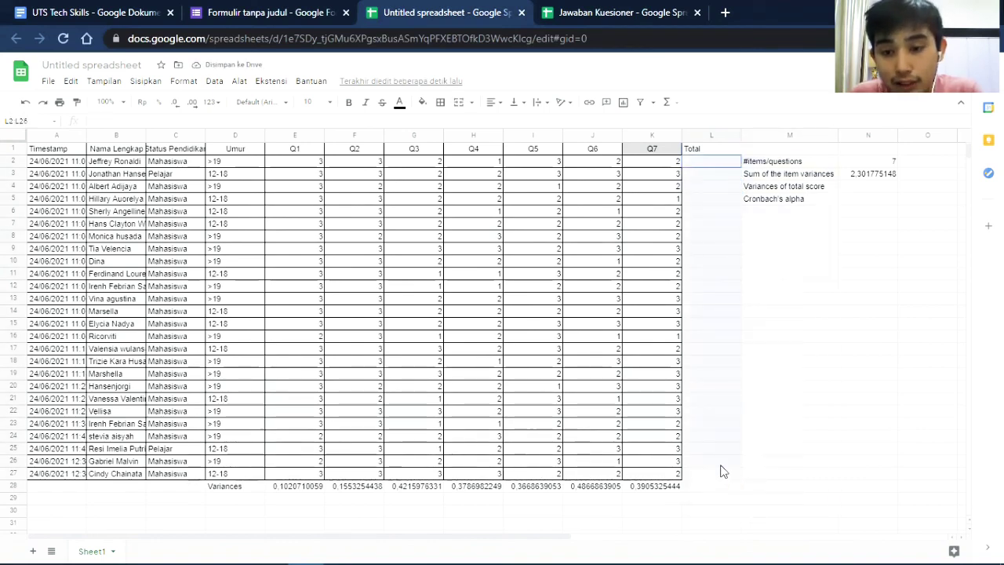
click(722, 465)
click(705, 164)
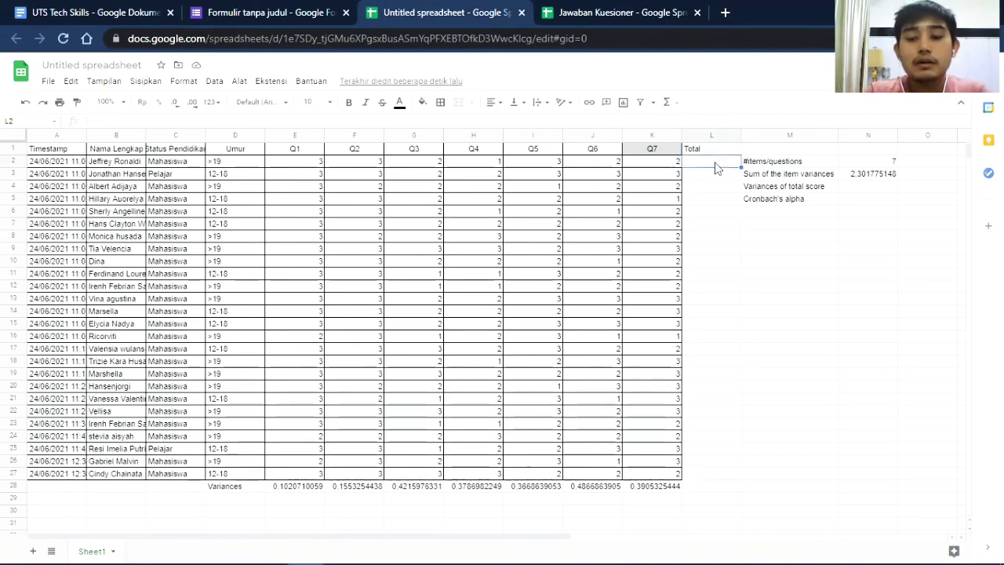
text(=)
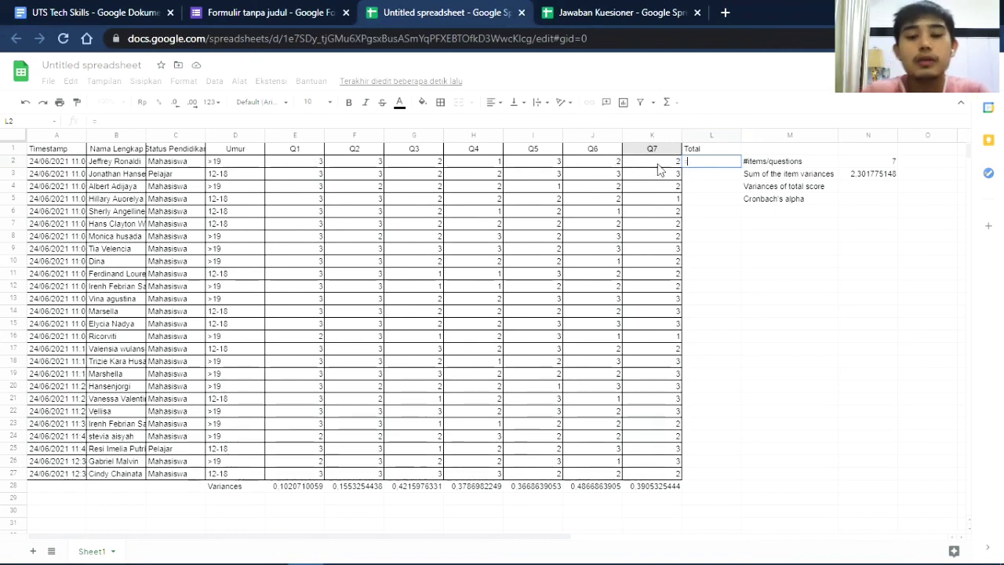
text(SUM)
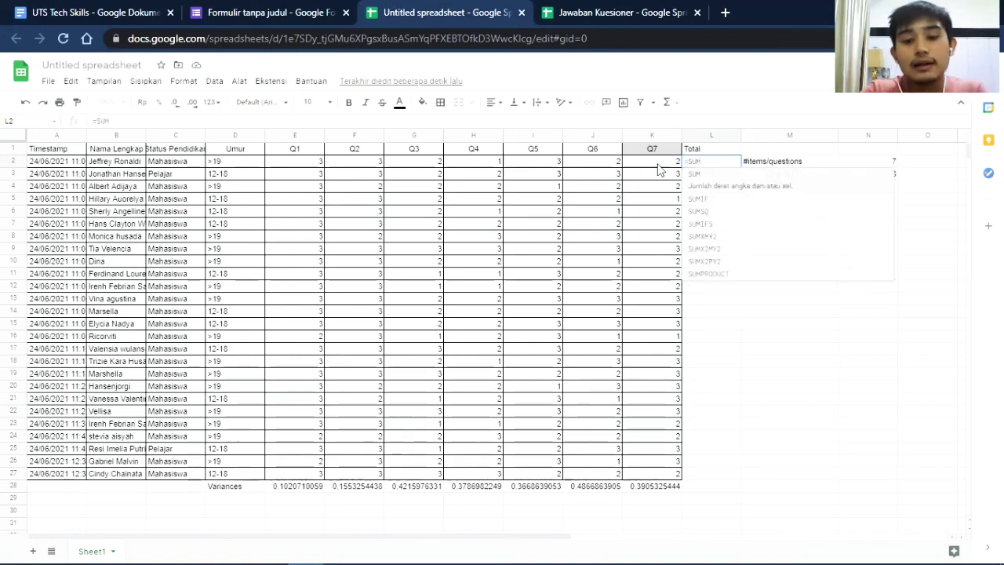
text(()
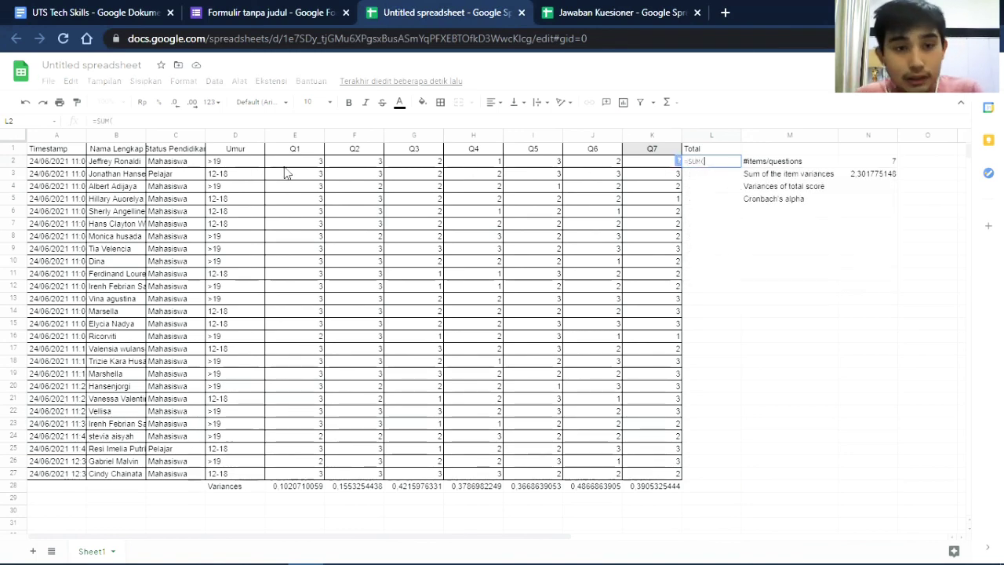
drag(308, 164, 651, 166)
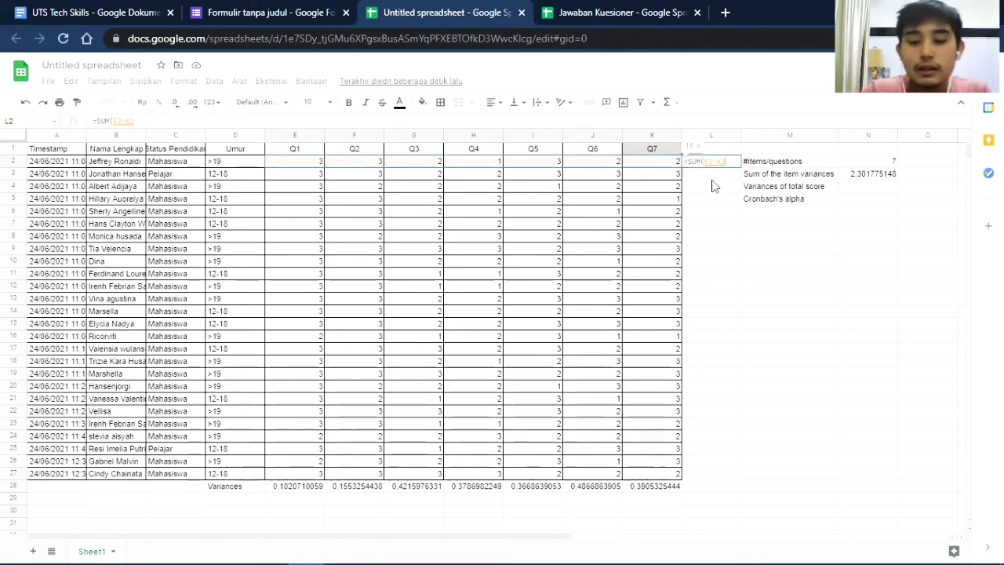
text())
key(Return)
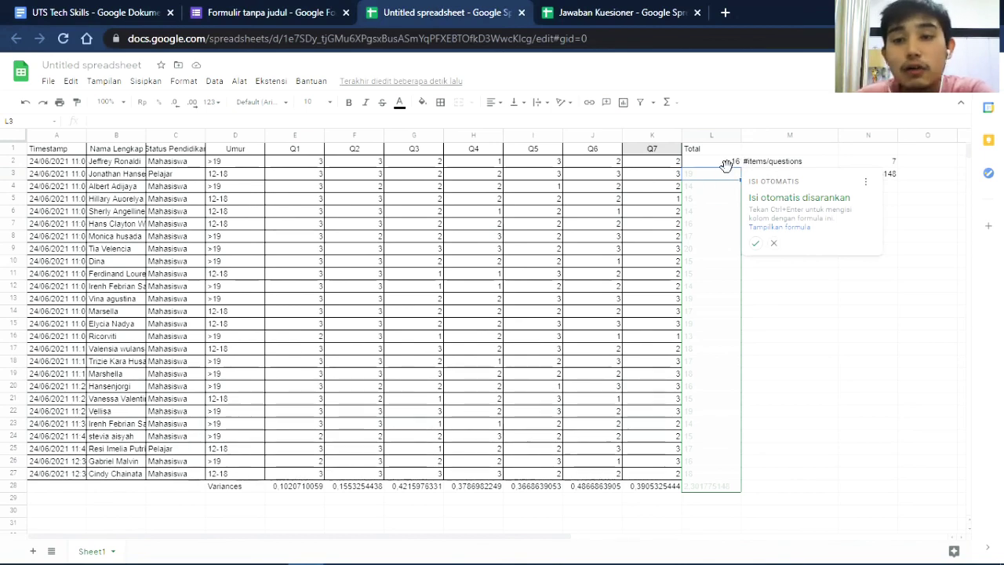
Fill the total score formula down the Total column to L27 for all respondents
click(728, 166)
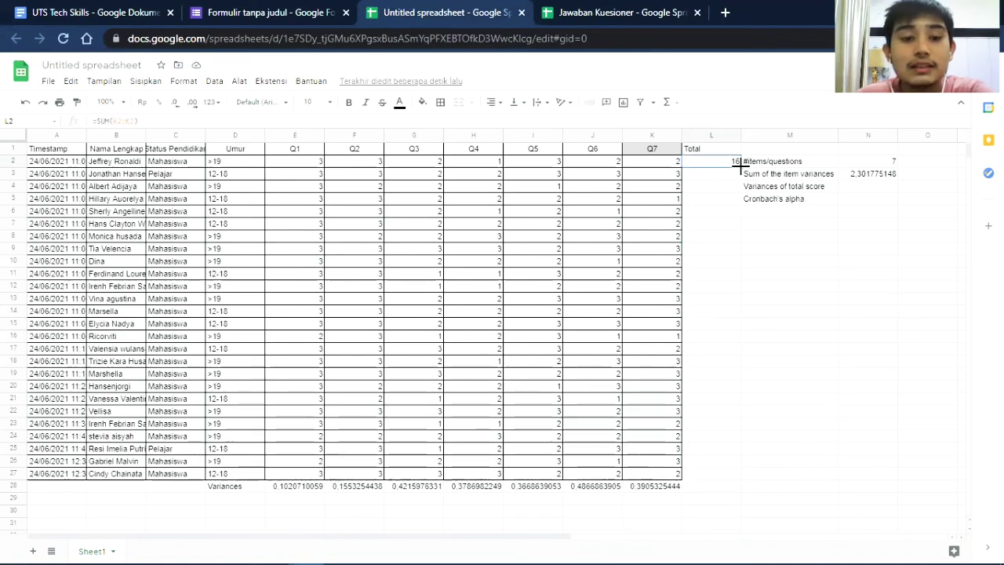
drag(740, 166, 737, 474)
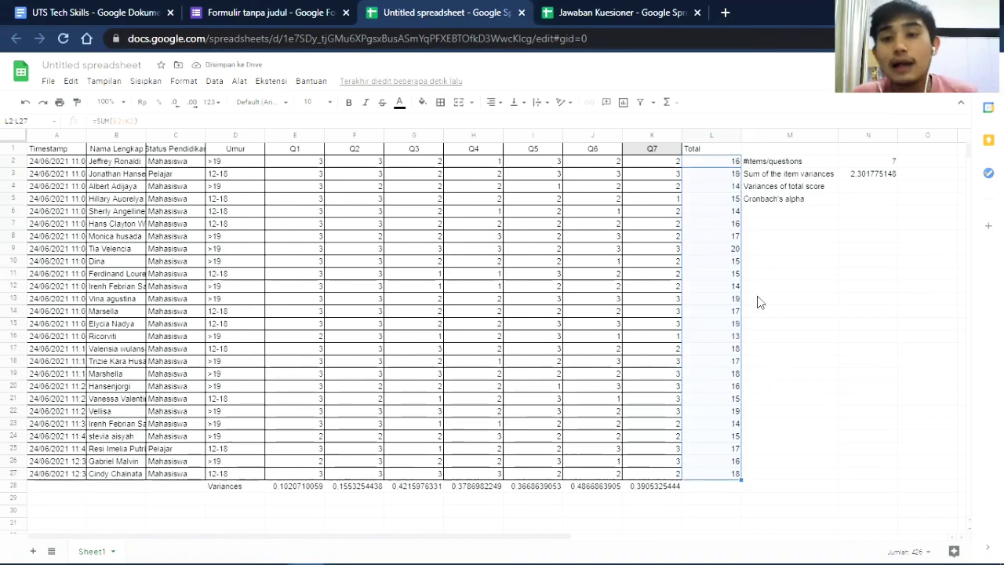
click(772, 249)
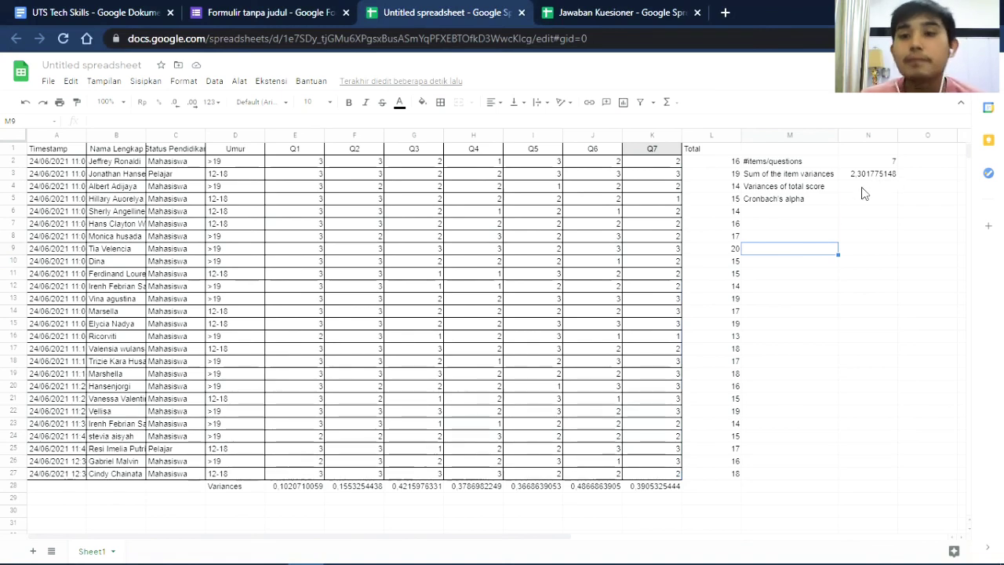
Calculate the variance of the total scores in N4, beside Variances of total score, with =VAR.P(L2:L27), and dismiss the autofill suggestion
click(796, 189)
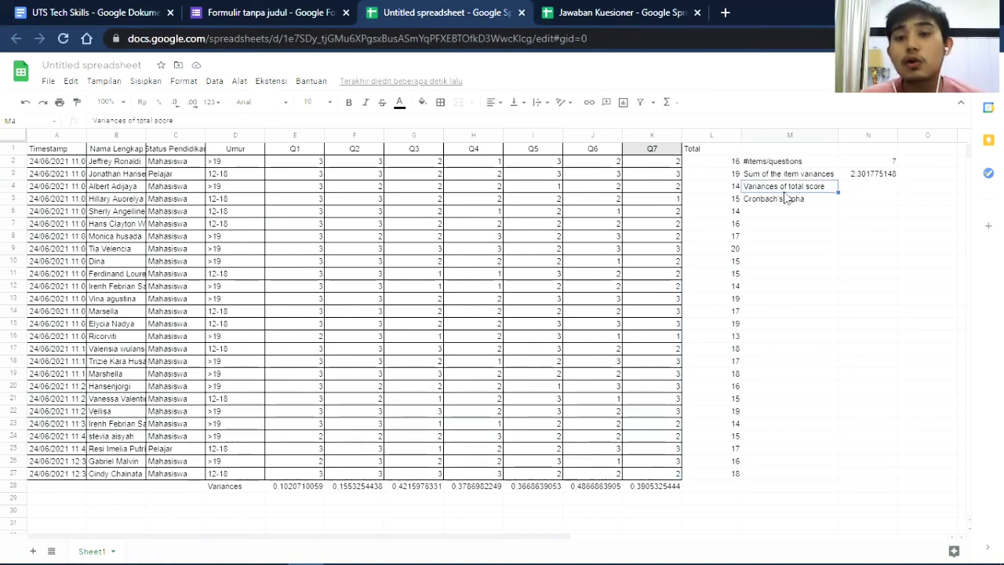
click(865, 190)
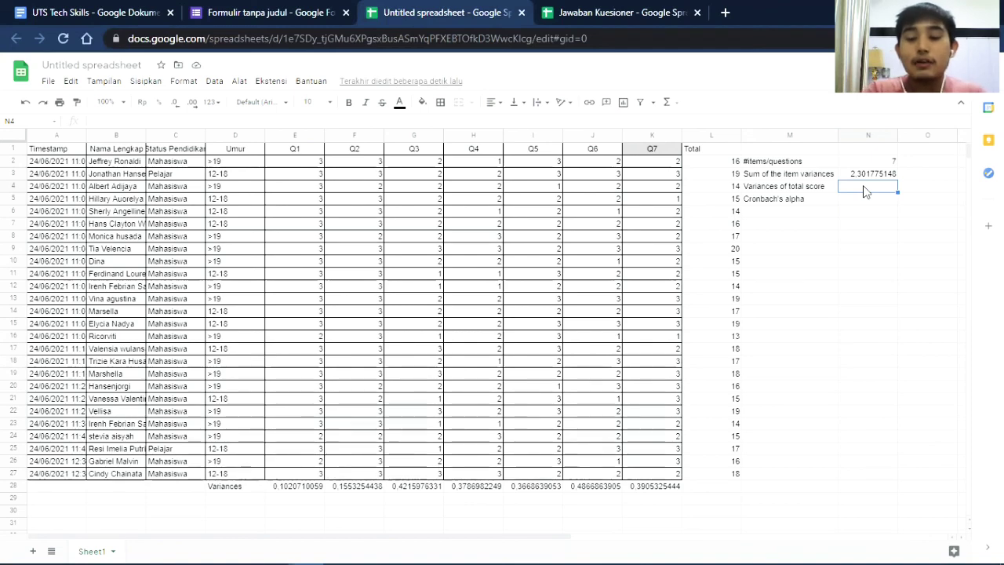
text(=)
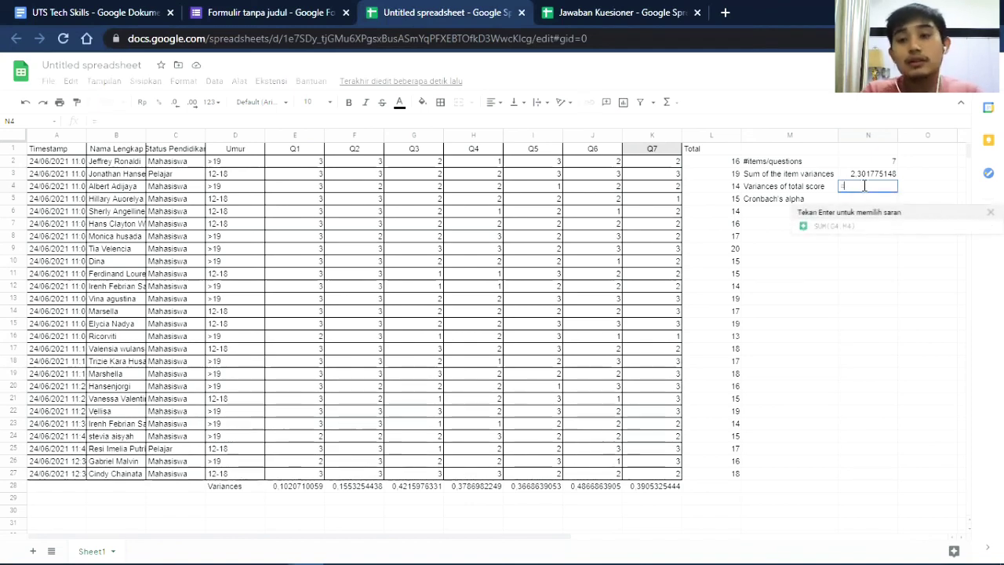
text(va)
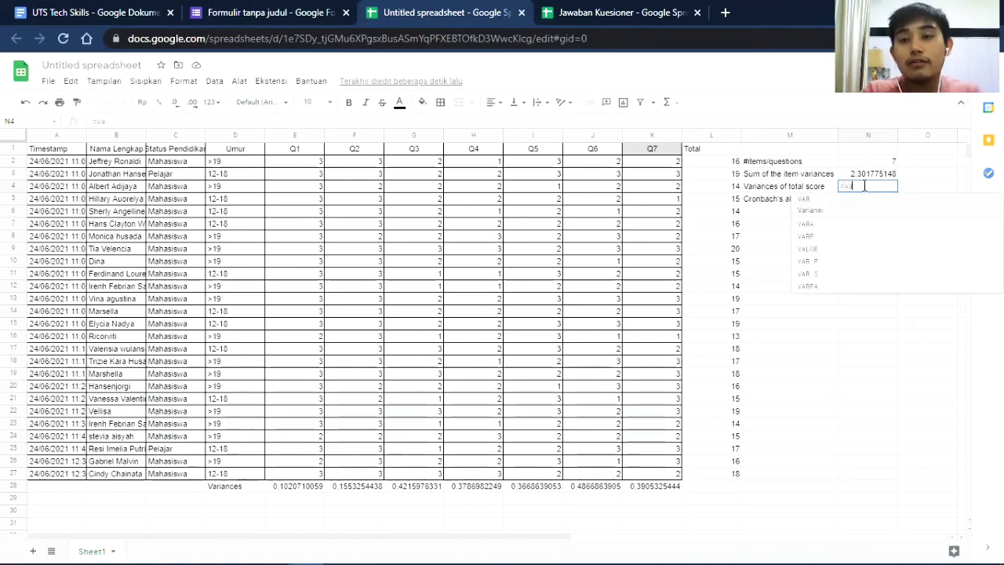
text(r.p)
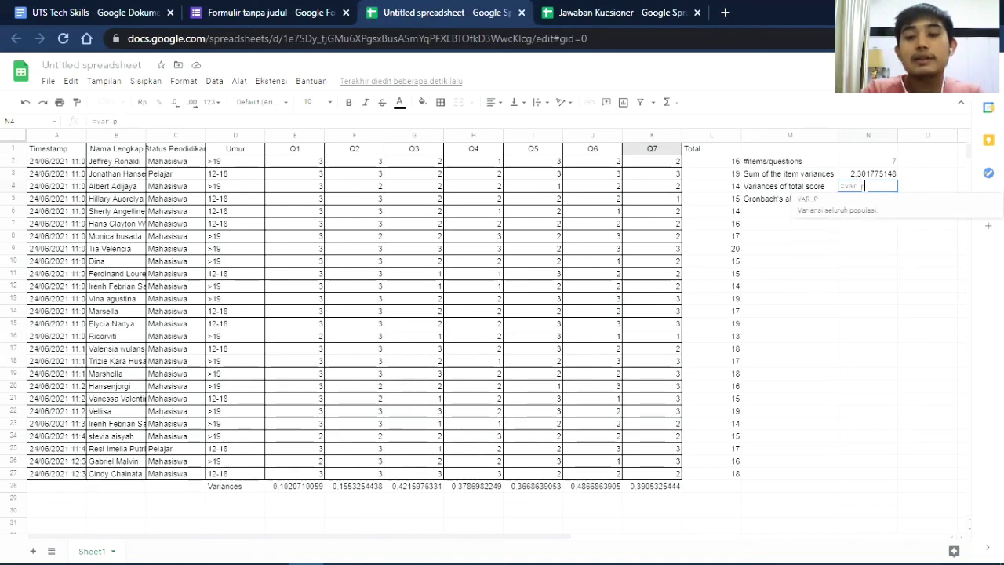
text(()
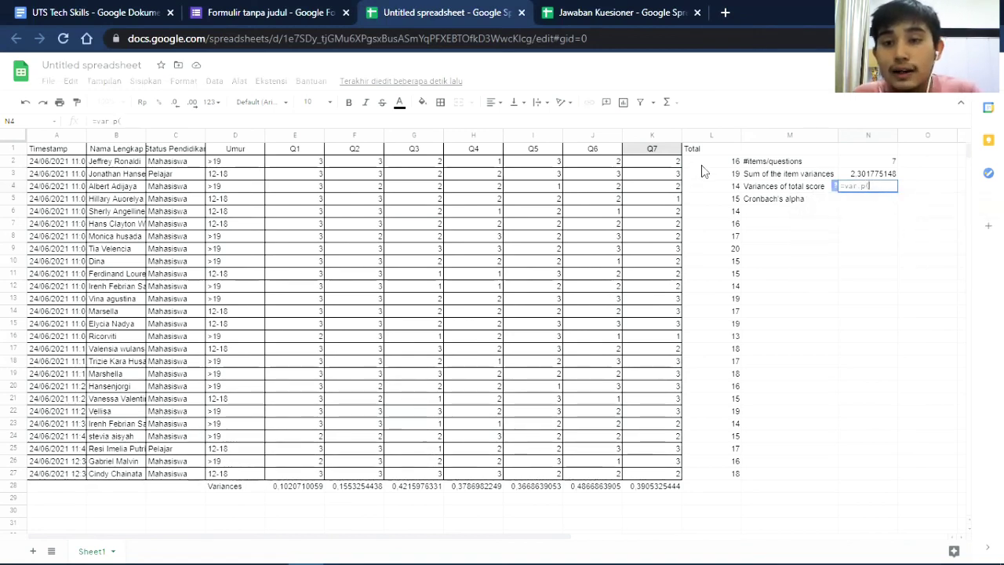
drag(722, 164, 729, 479)
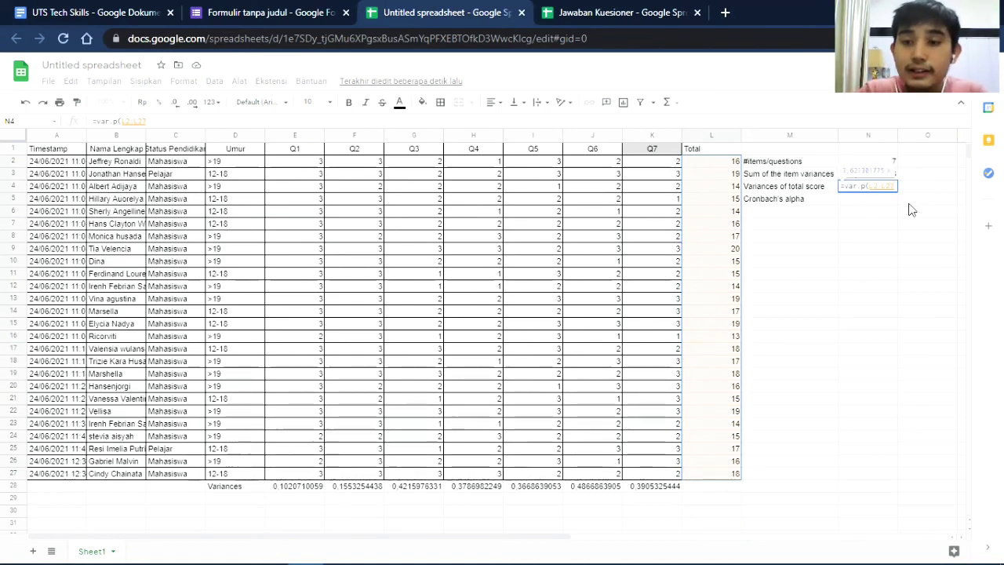
text())
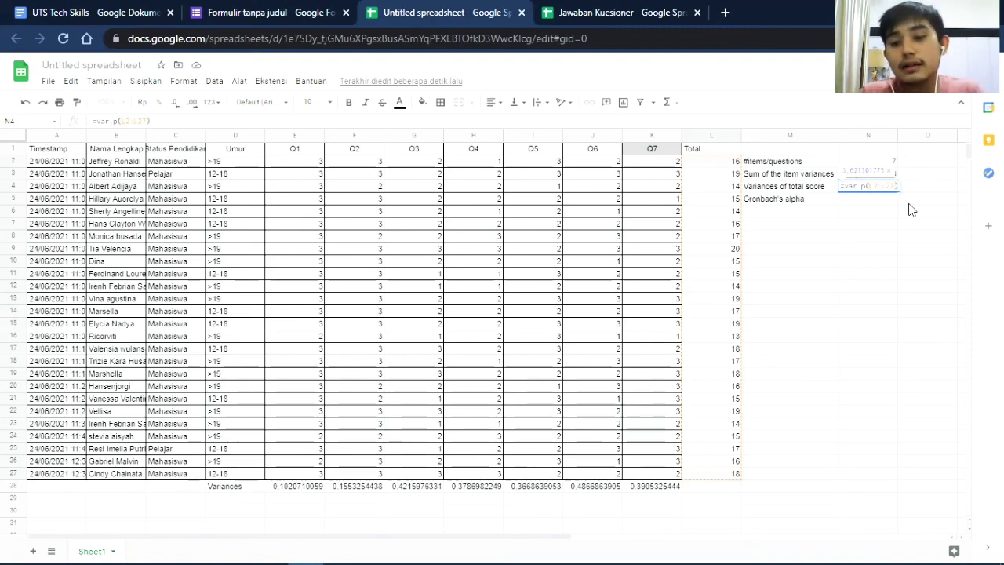
key(Return)
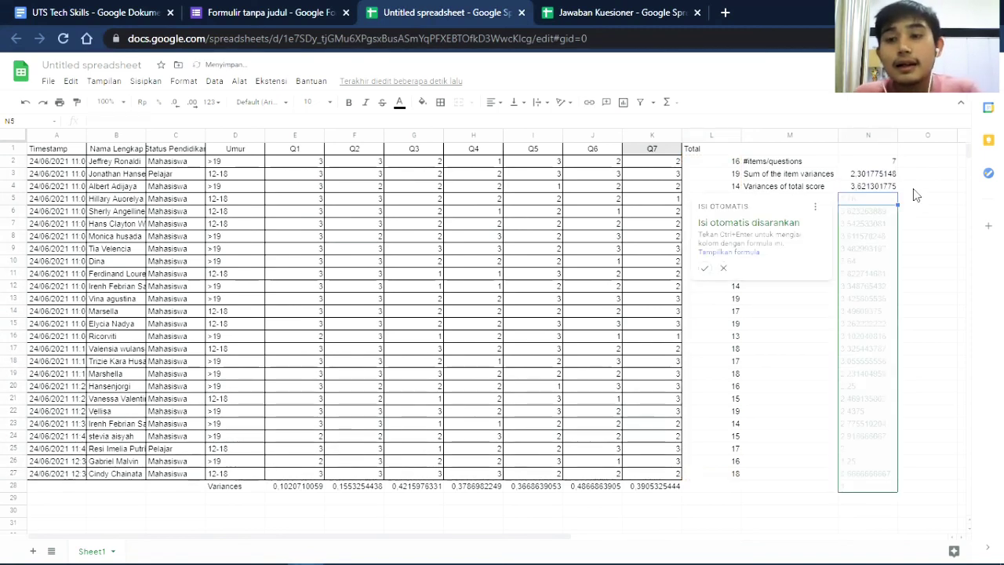
click(723, 268)
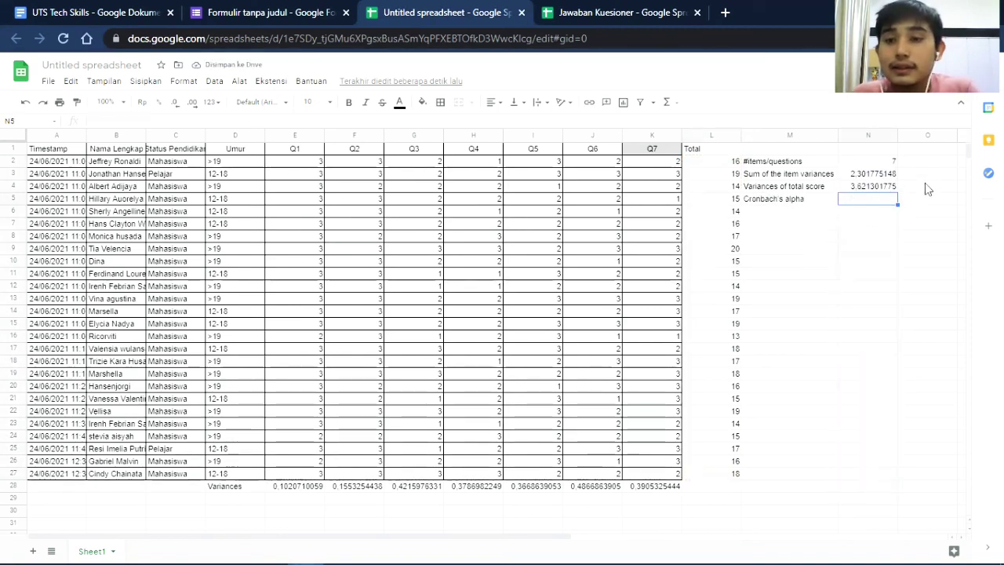
Examine the reference formula (a/(a-1)*(1-b/c) in N12 against the item count, sum of item variances and total score variance
click(881, 192)
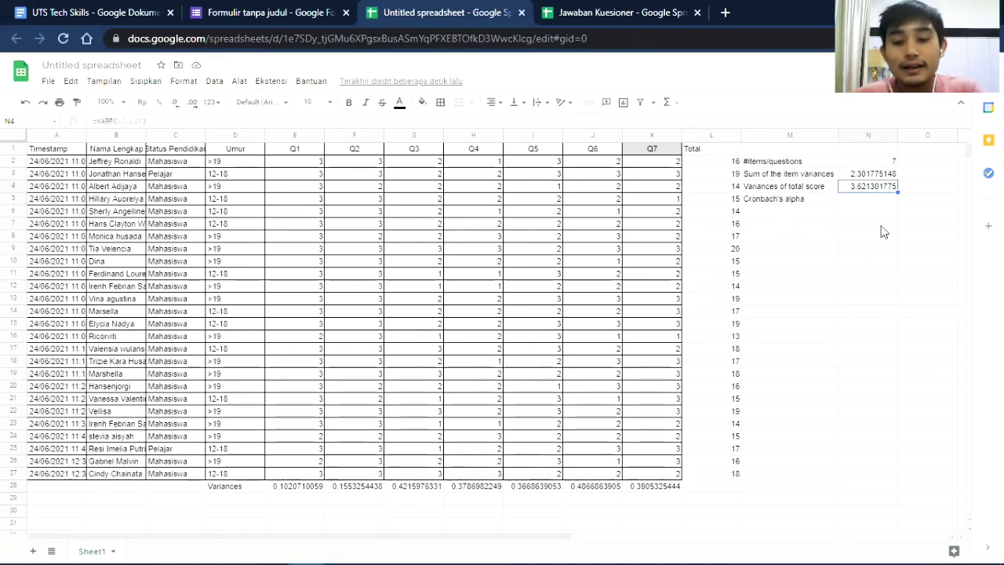
key(Down)
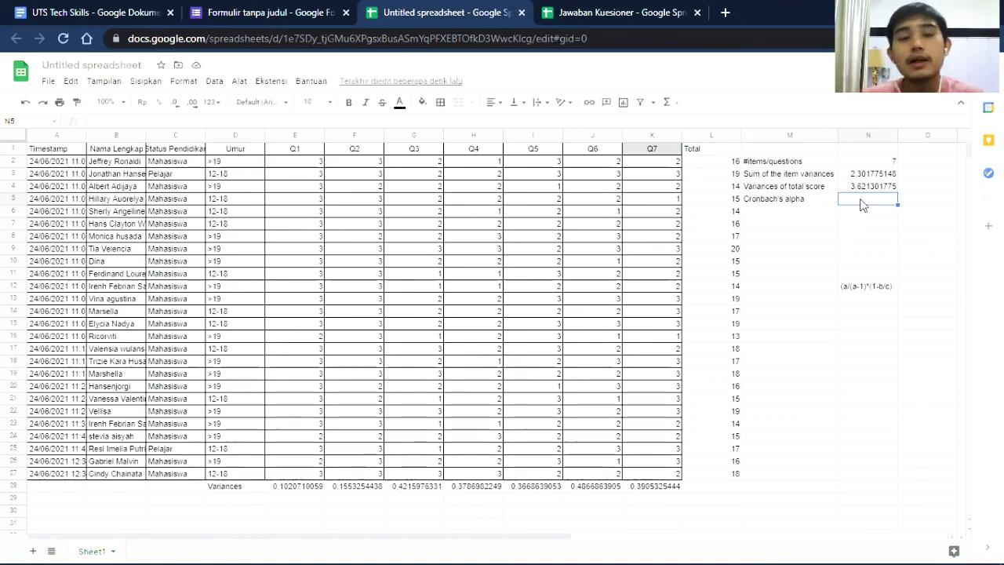
click(879, 287)
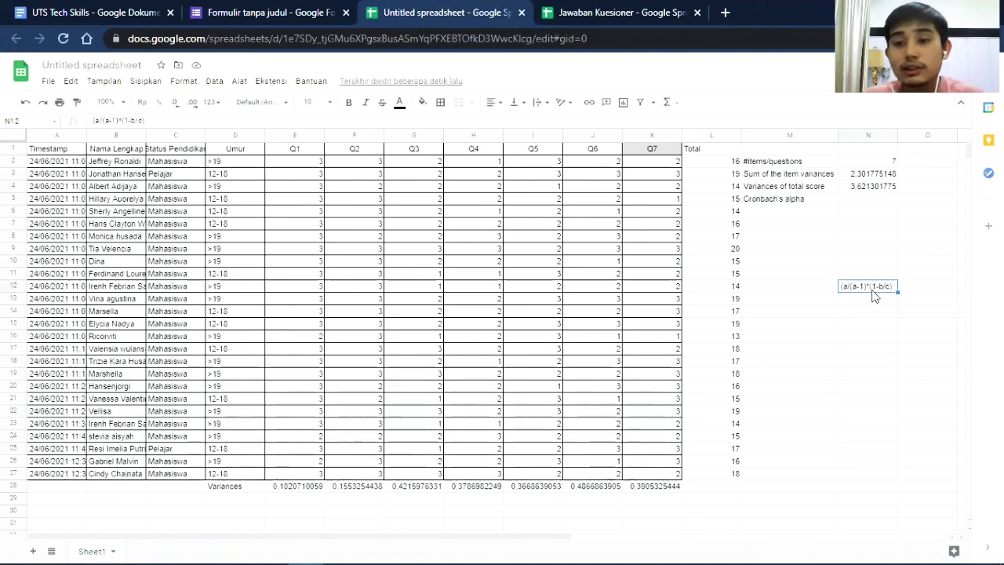
click(856, 203)
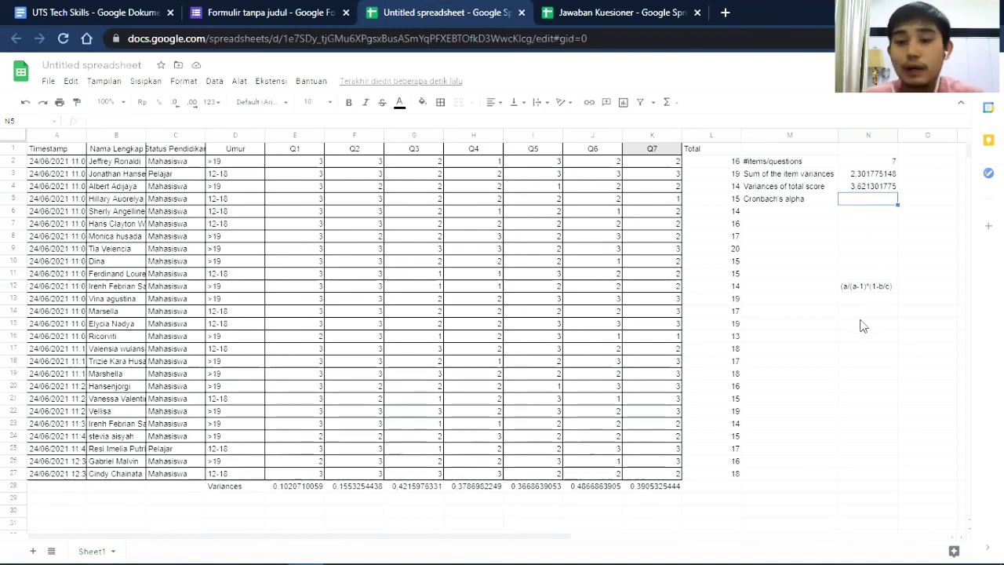
click(867, 291)
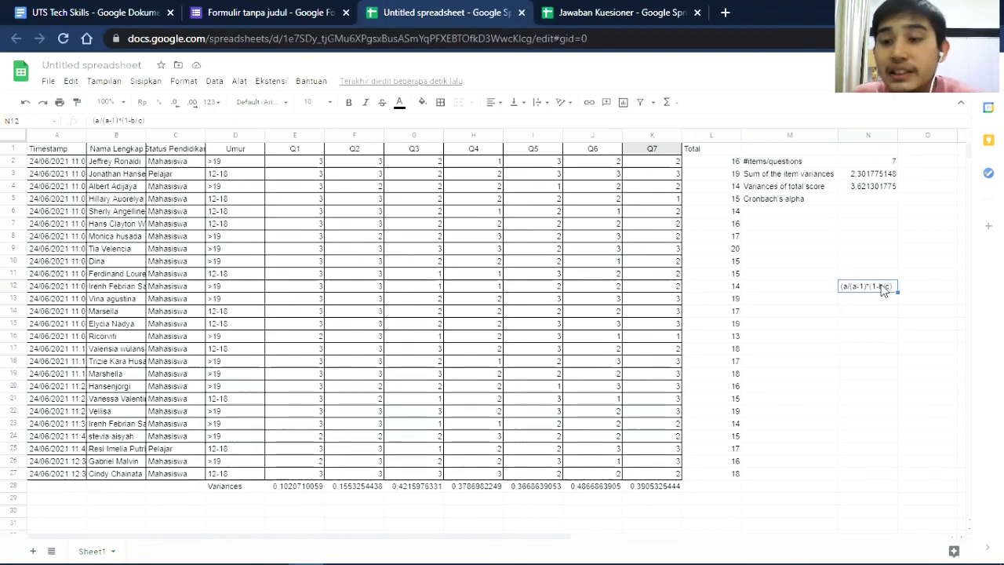
click(776, 163)
click(776, 179)
click(780, 190)
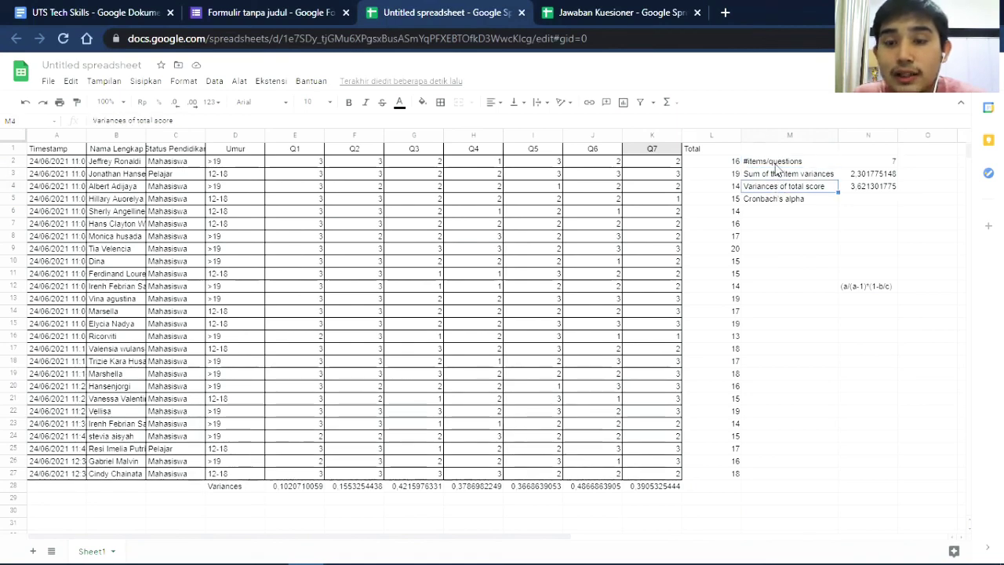
click(792, 167)
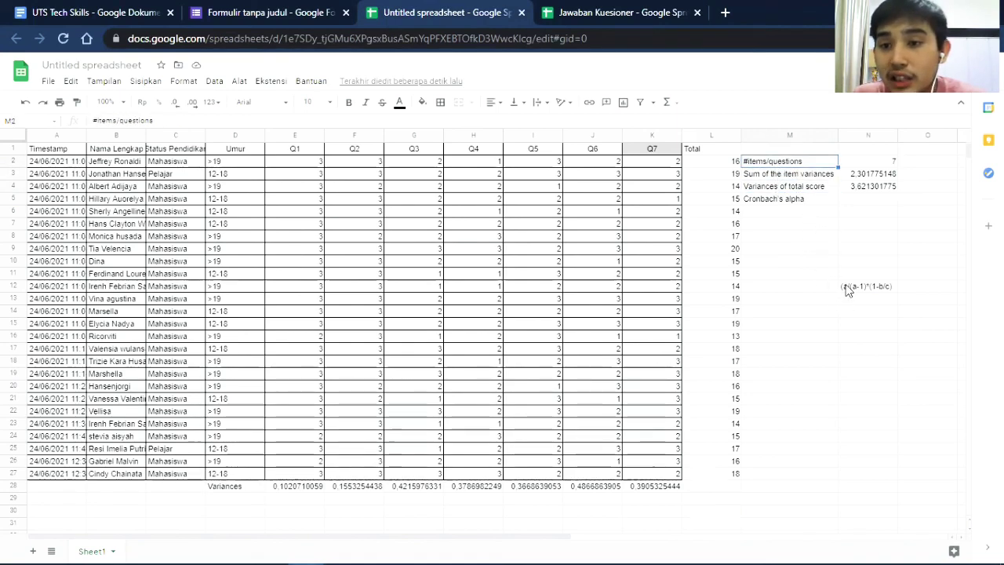
click(796, 177)
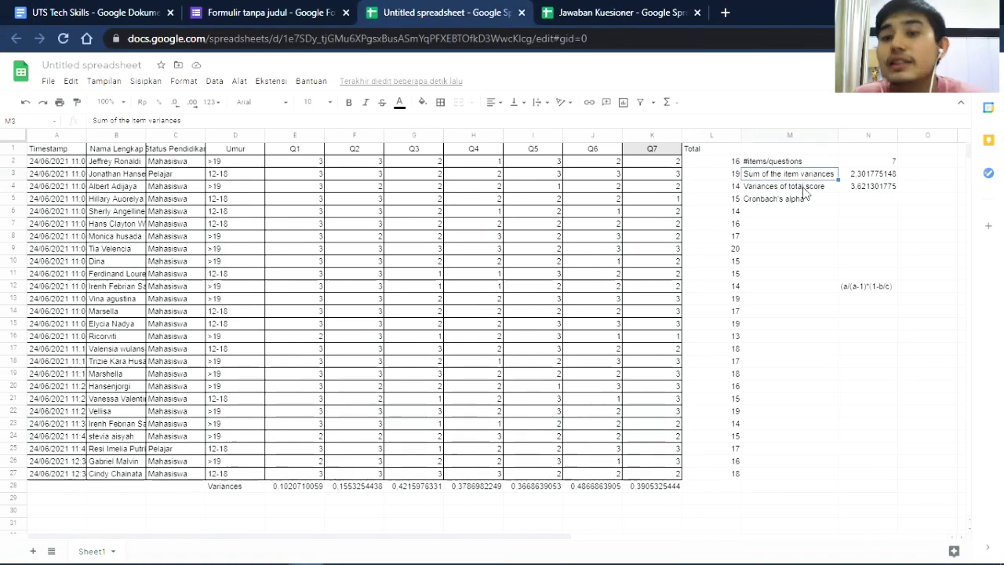
click(802, 189)
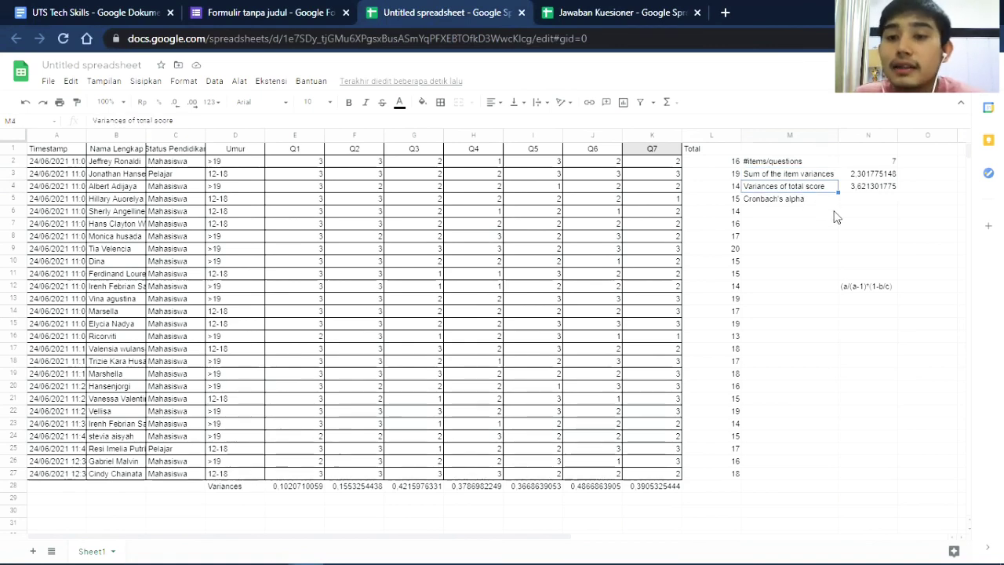
Calculate Cronbach's alpha in N5, beside its label, with the formula =(N2/(N2-1)*(1-N3/N4))
click(864, 202)
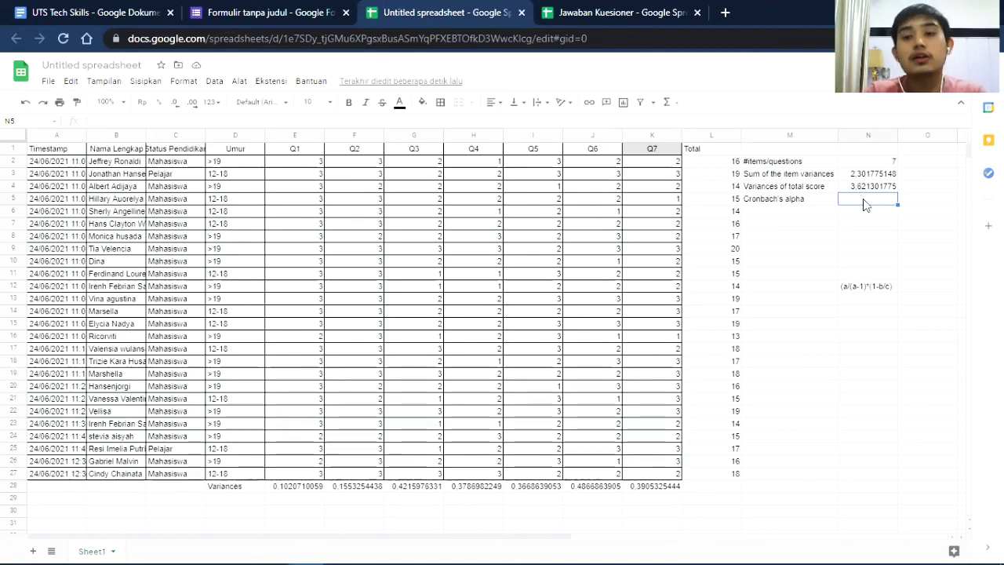
text(=)
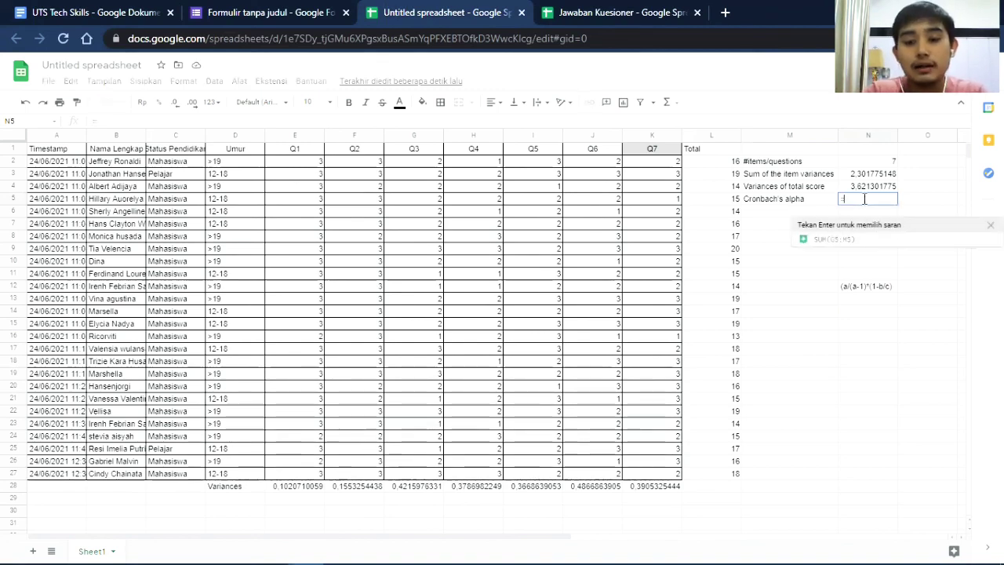
text(()
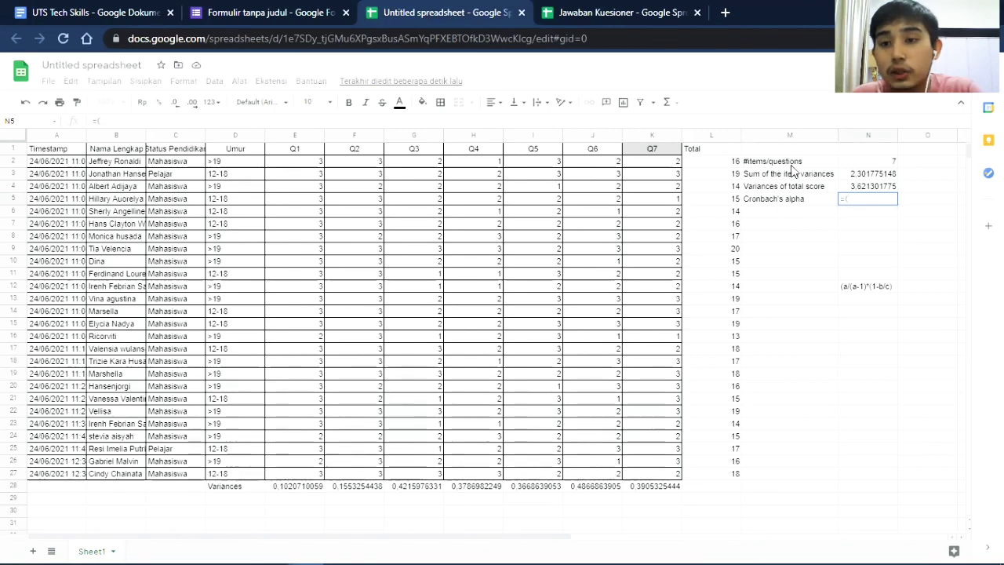
click(876, 163)
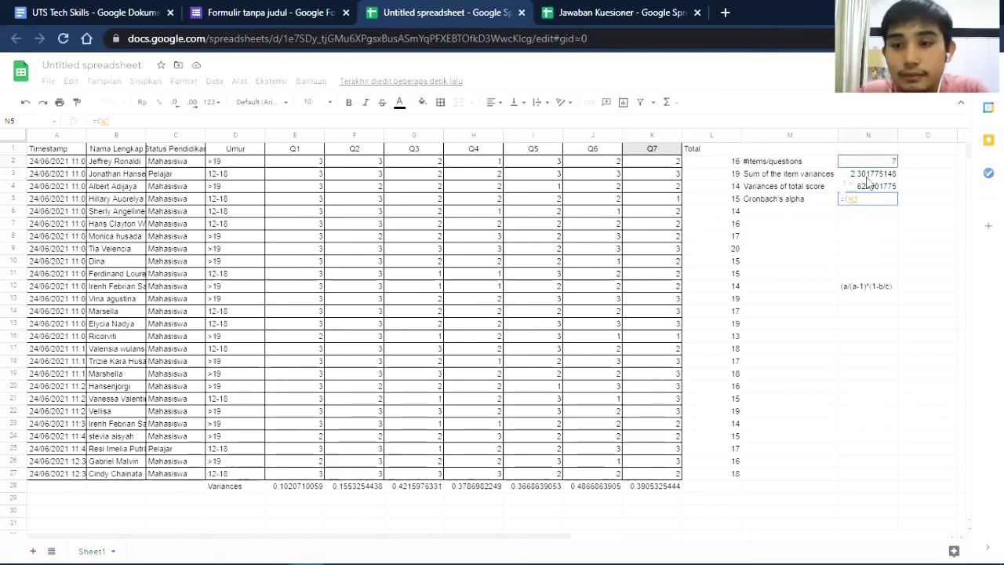
text(/()
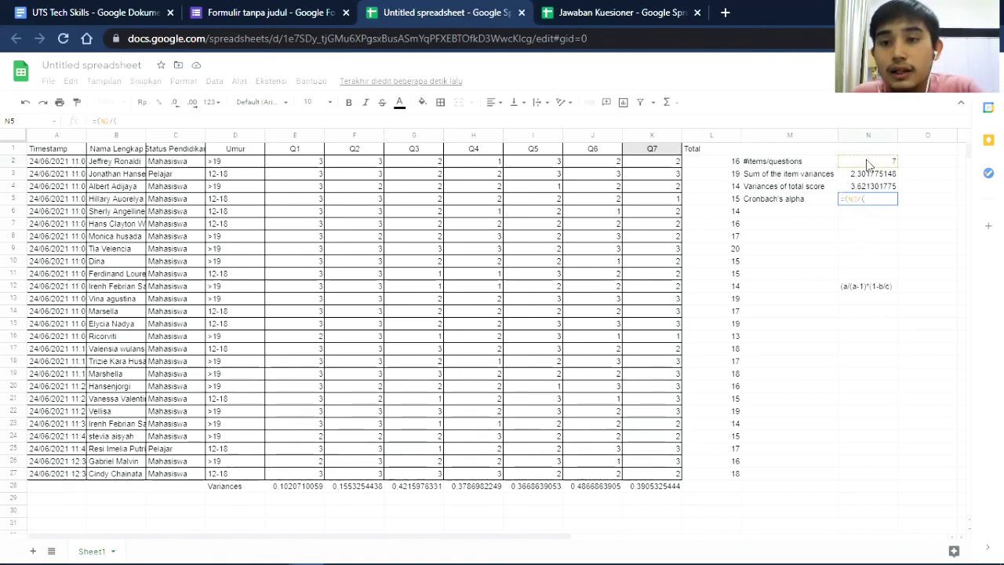
click(843, 165)
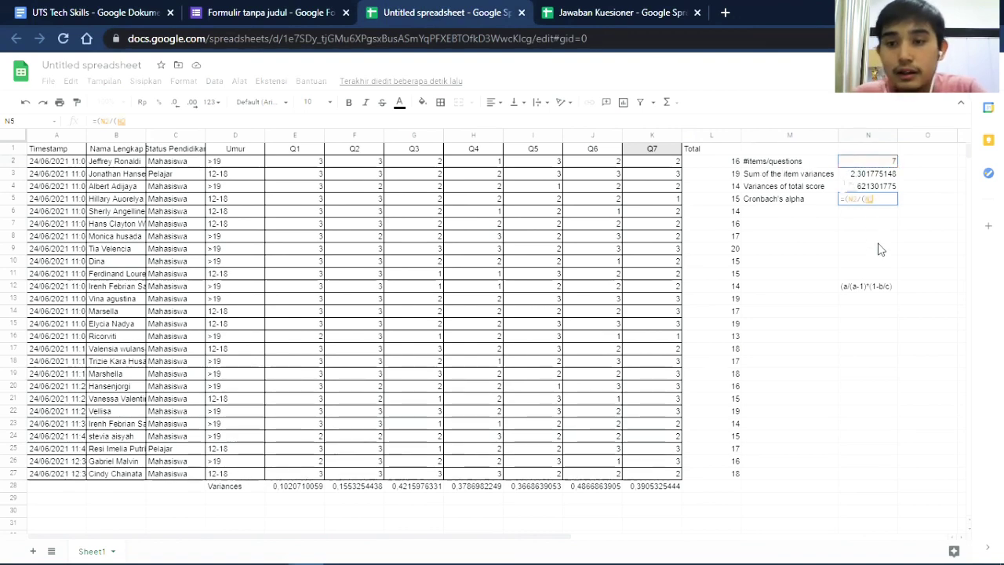
text(-1))
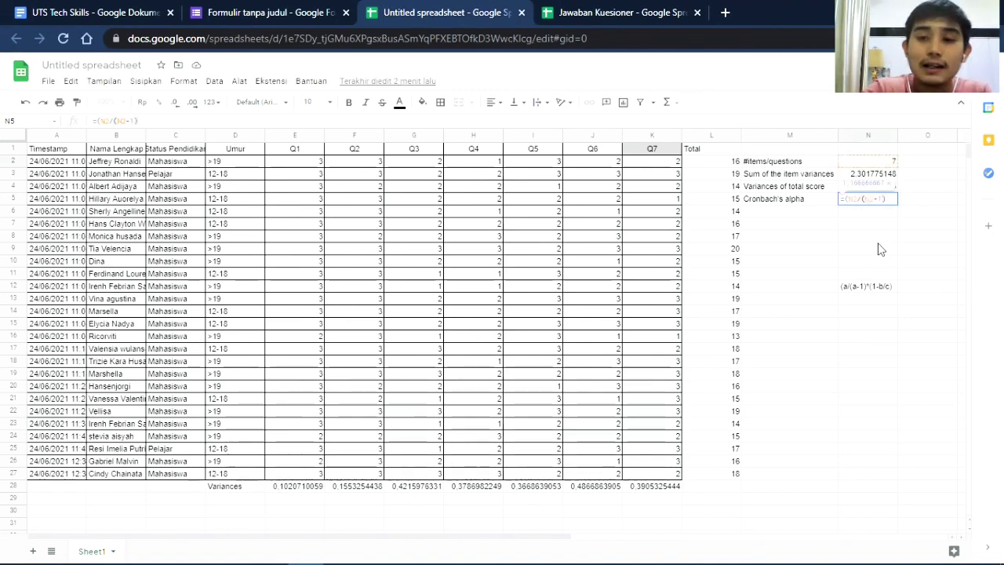
text(*)
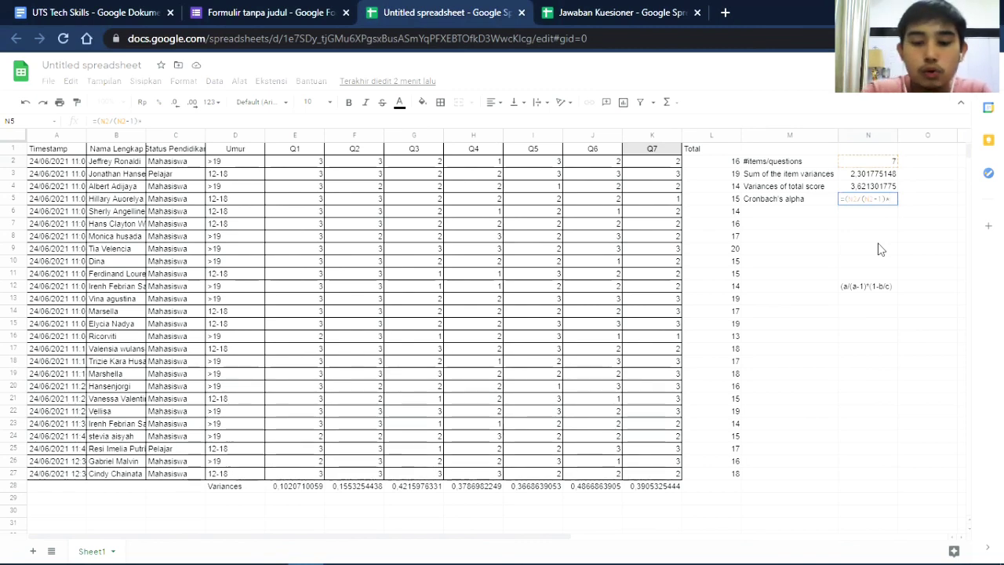
text(()
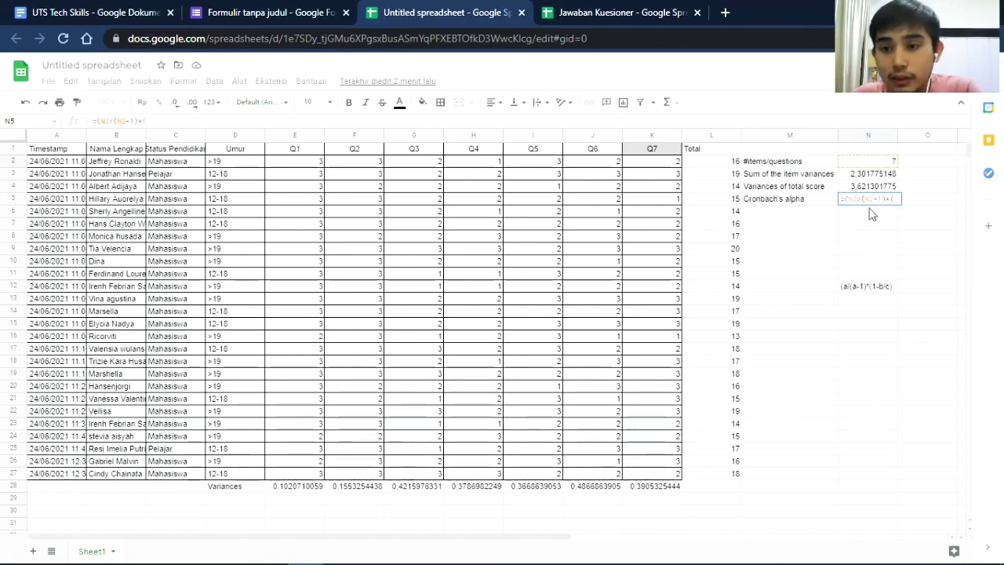
text(1)
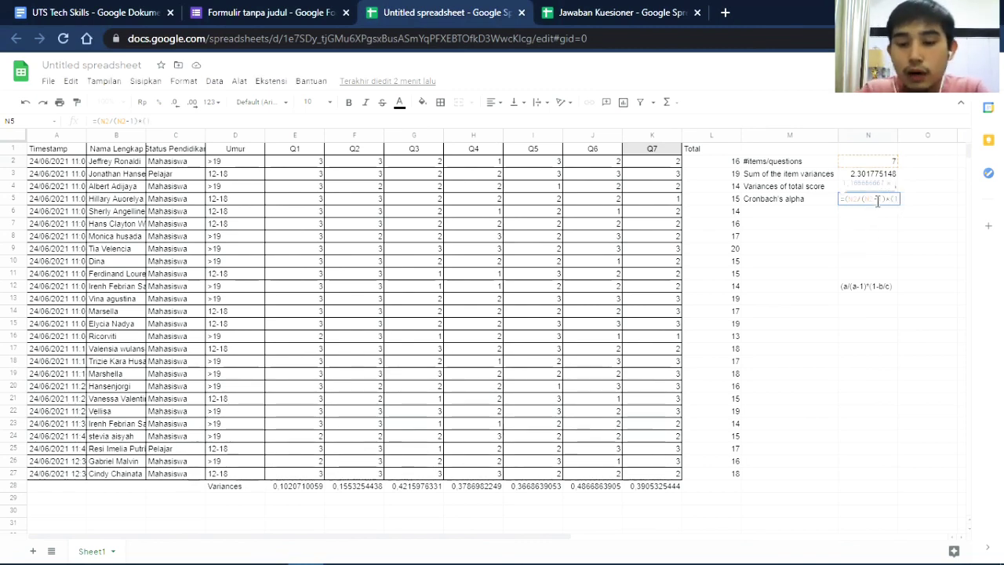
text(-)
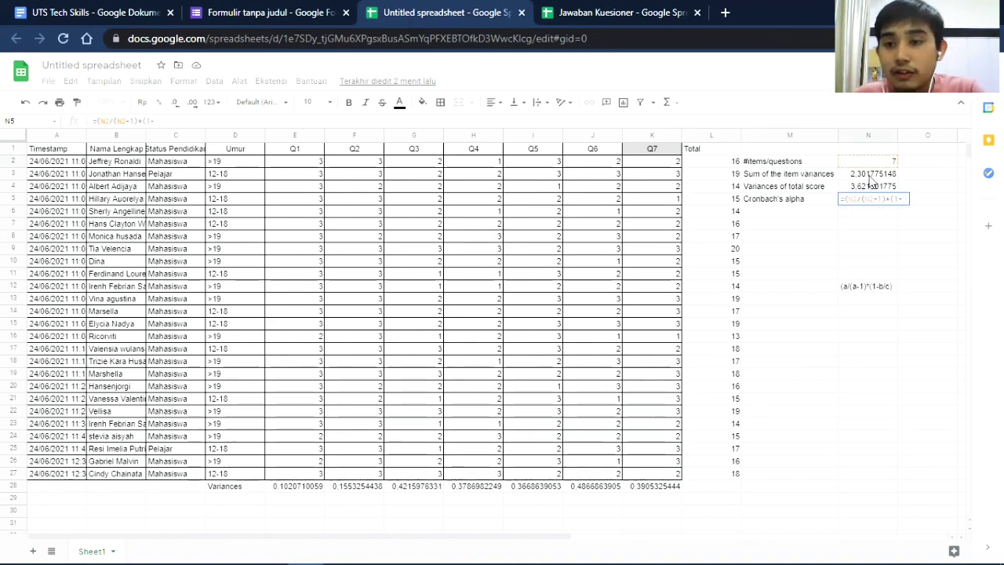
click(870, 175)
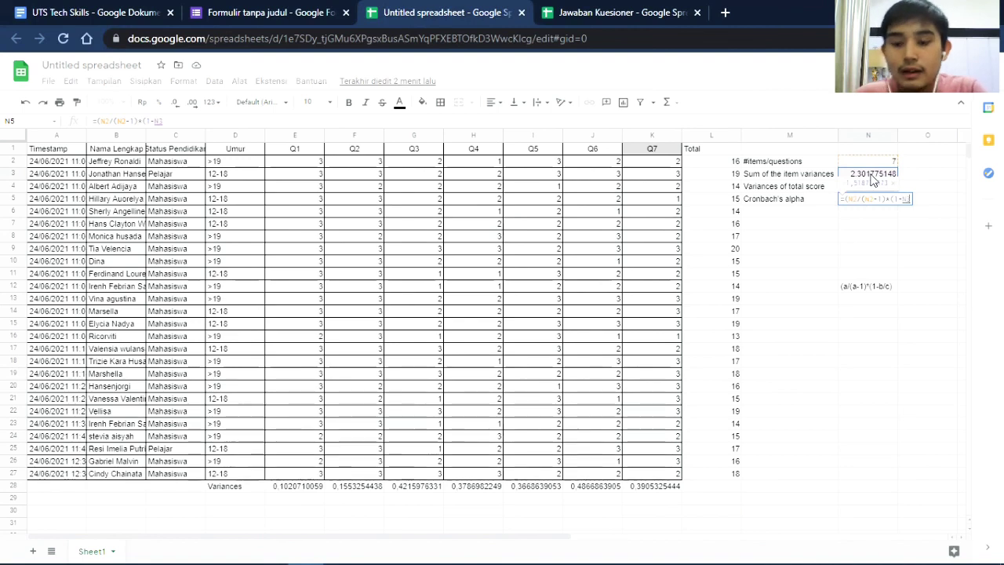
text(/)
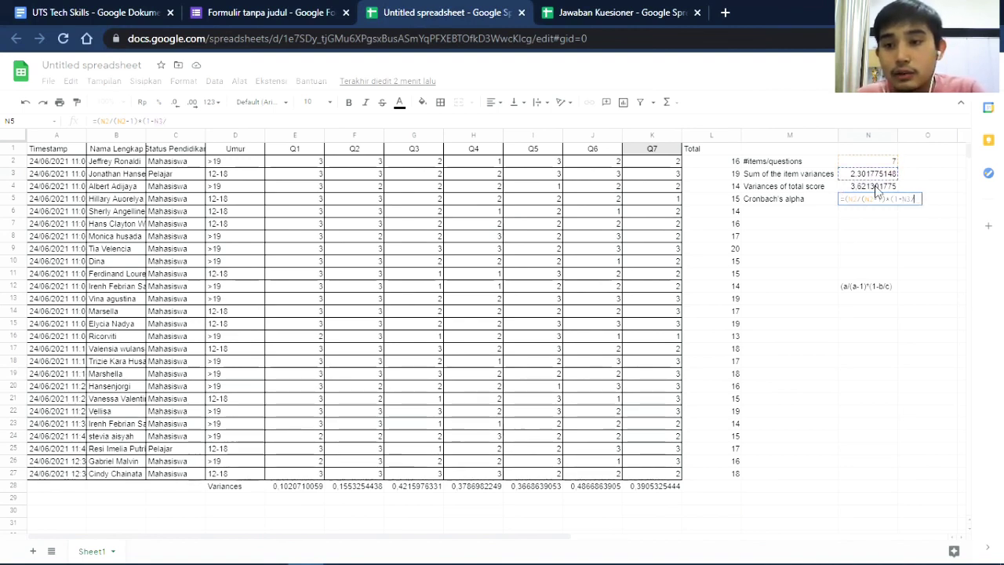
click(877, 190)
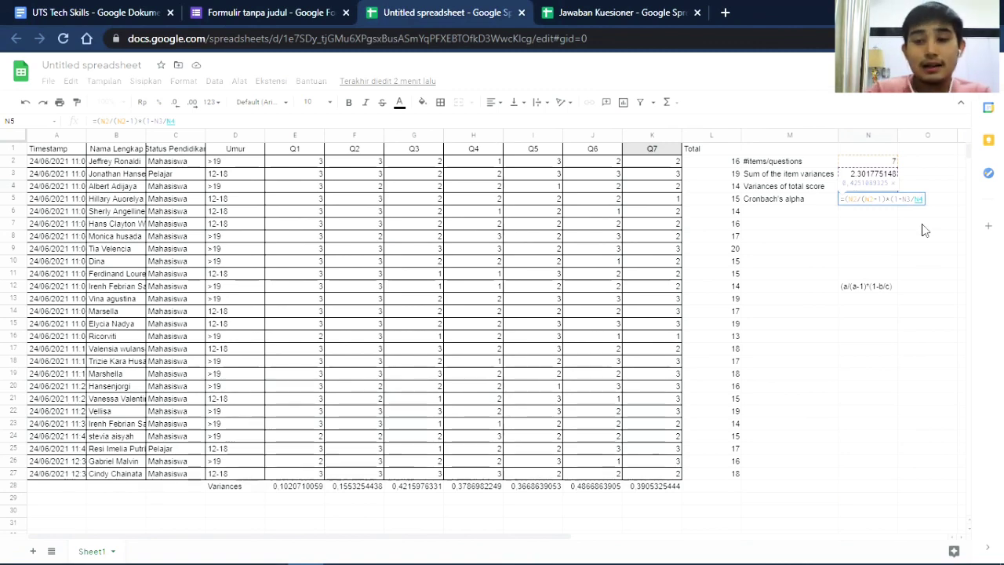
text())
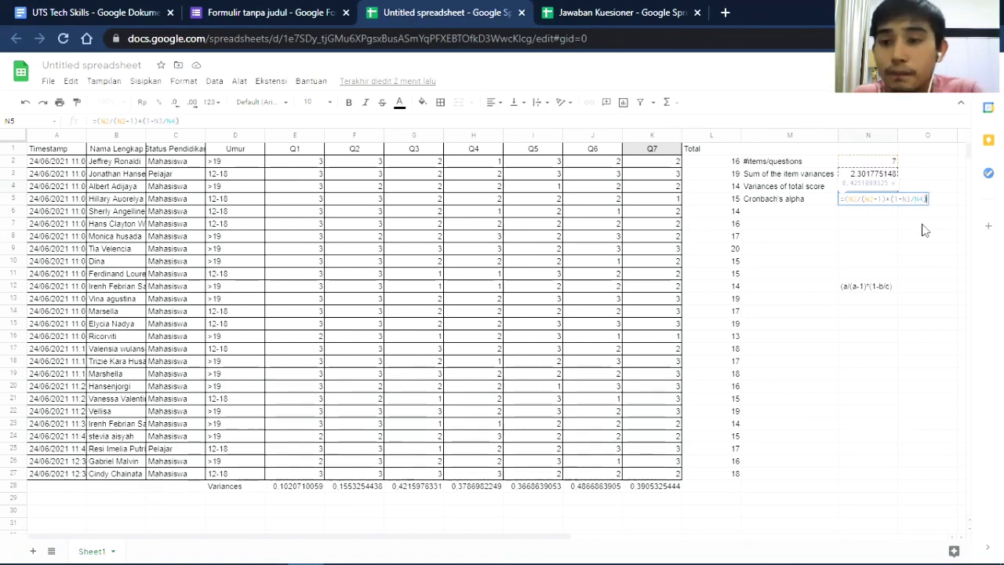
key(Return)
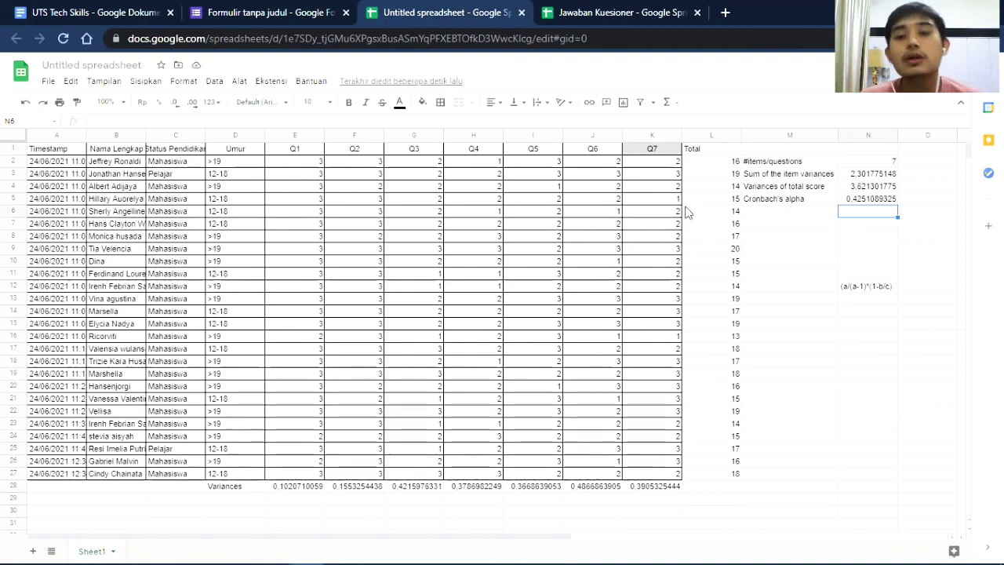
Review the summary labels in M2:M5, the reference formula in N12 and the Cronbach's alpha result in N5
click(801, 163)
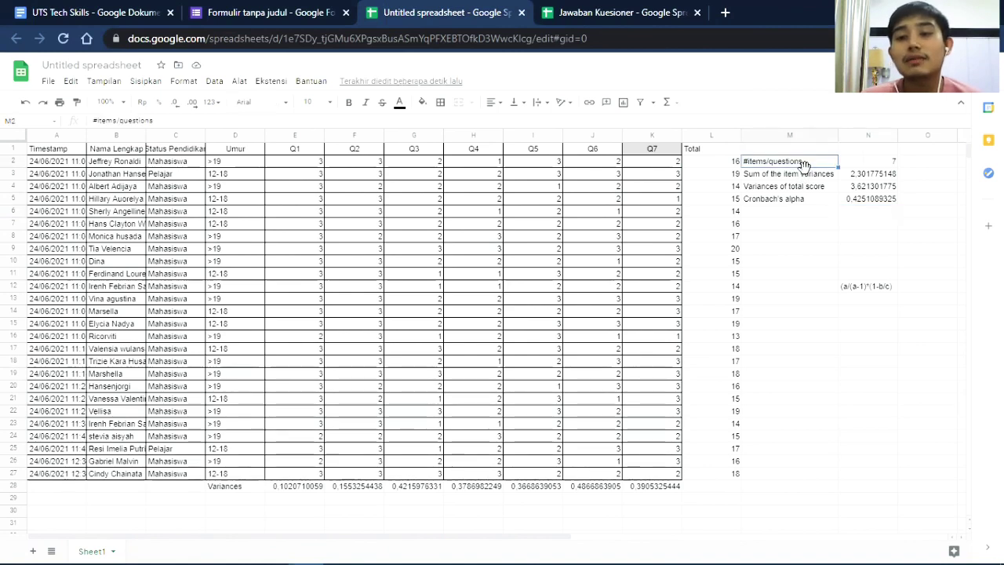
click(807, 177)
click(807, 186)
click(806, 163)
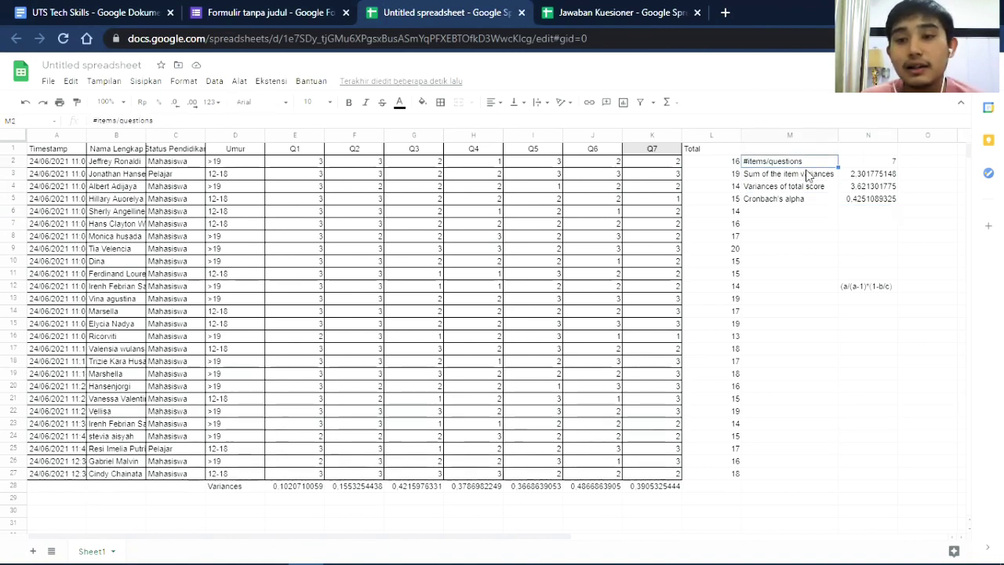
click(806, 174)
click(807, 188)
click(808, 200)
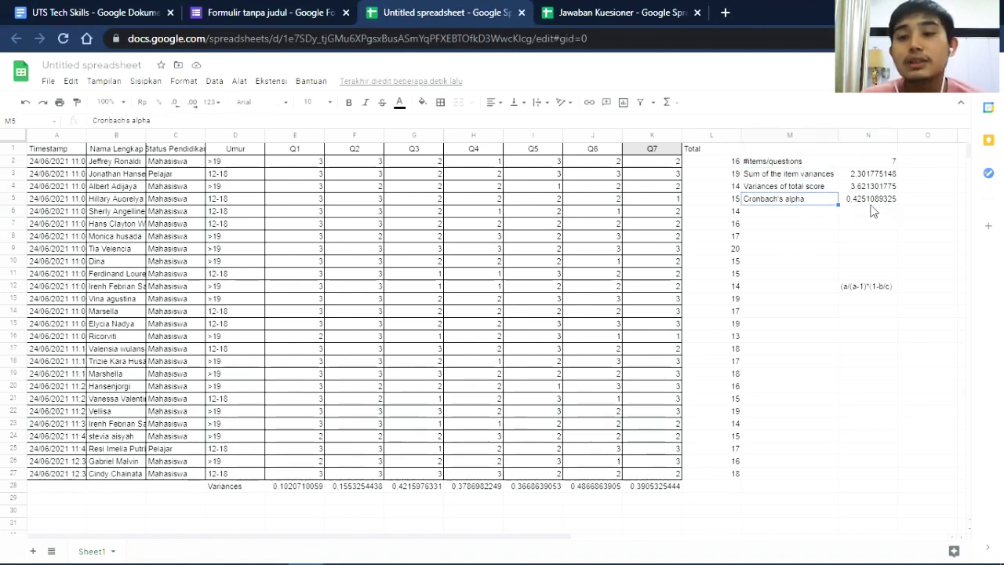
click(861, 290)
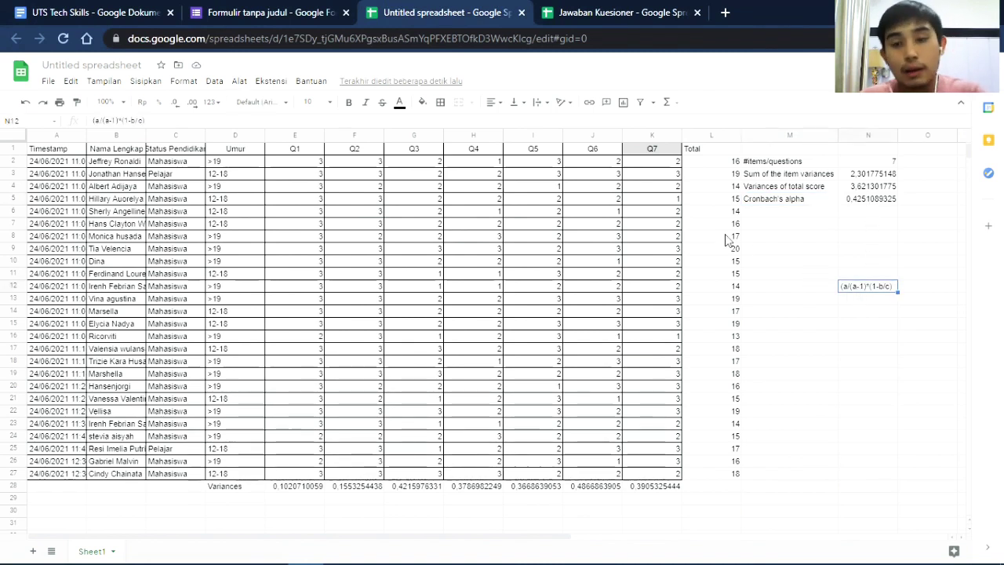
click(866, 198)
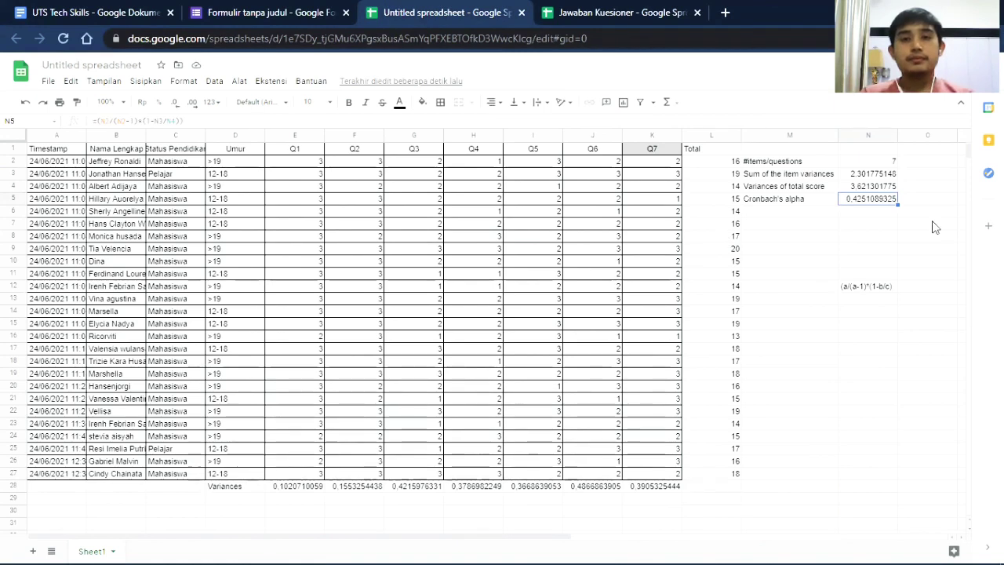